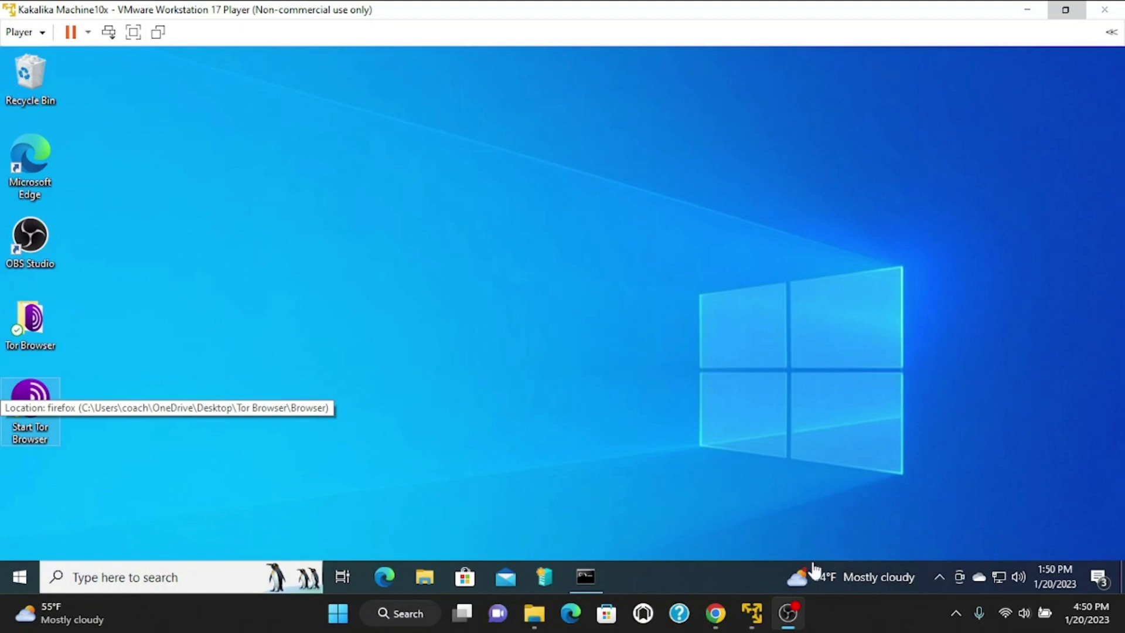
Bring up the VMware window previews from the host taskbar to reach the Windows Server 2019 VM.
{"action": "mouse_move", "coordinate": [752, 615]}
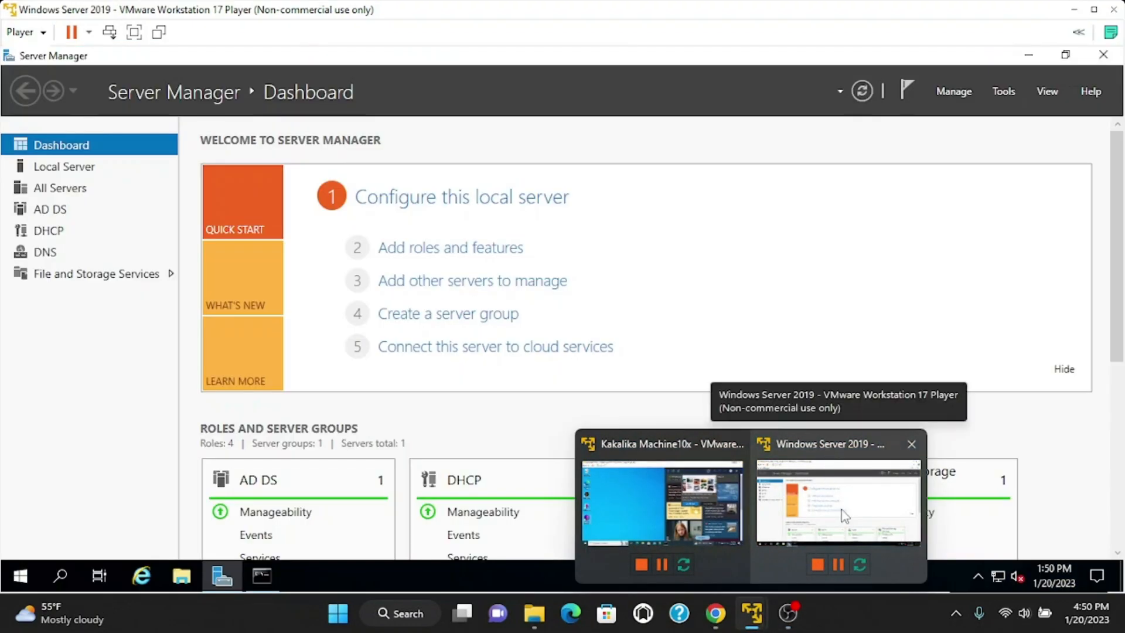
Switch to the Windows Server 2019 VM, then bring the Windows 10 client VM to the front.
{"action": "left_click", "coordinate": [843, 514]}
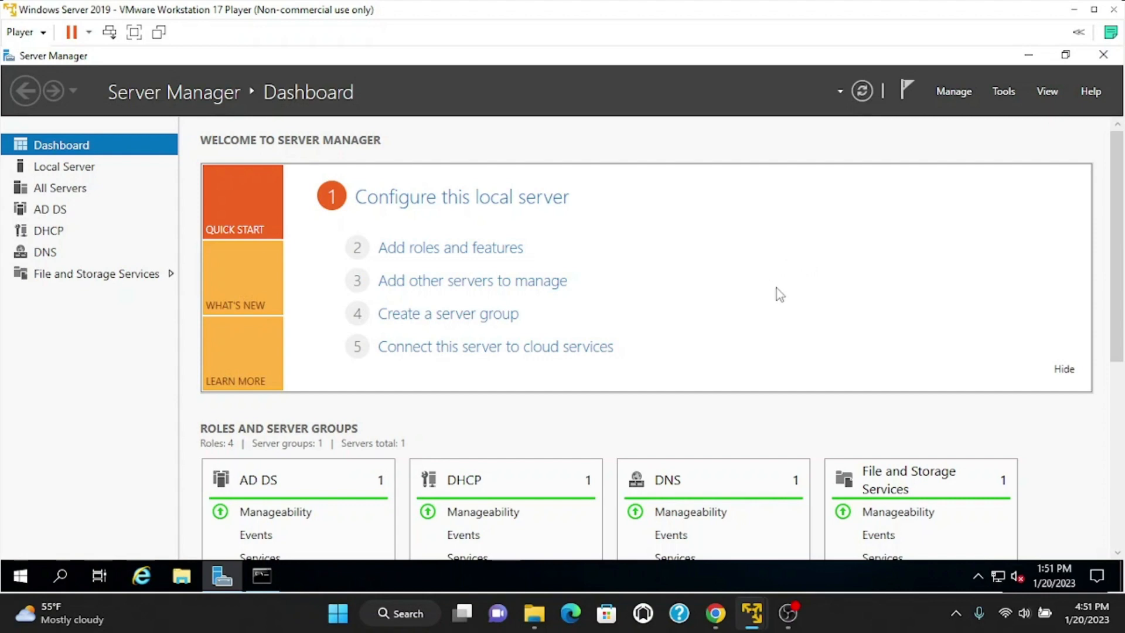
{"action": "mouse_move", "coordinate": [751, 612]}
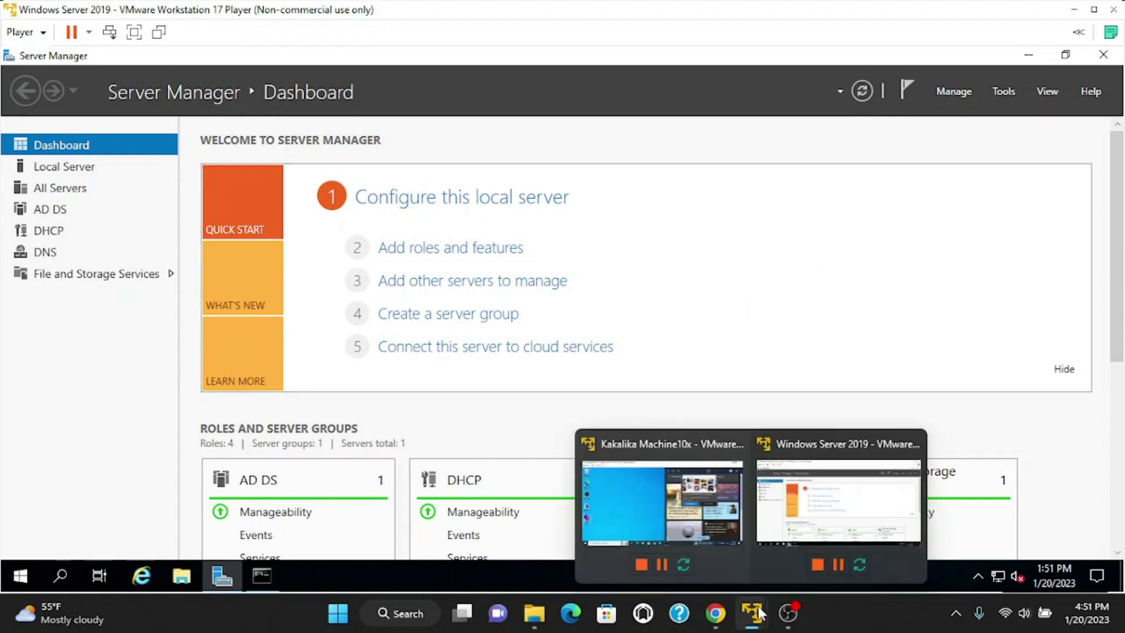
{"action": "left_click", "coordinate": [687, 532]}
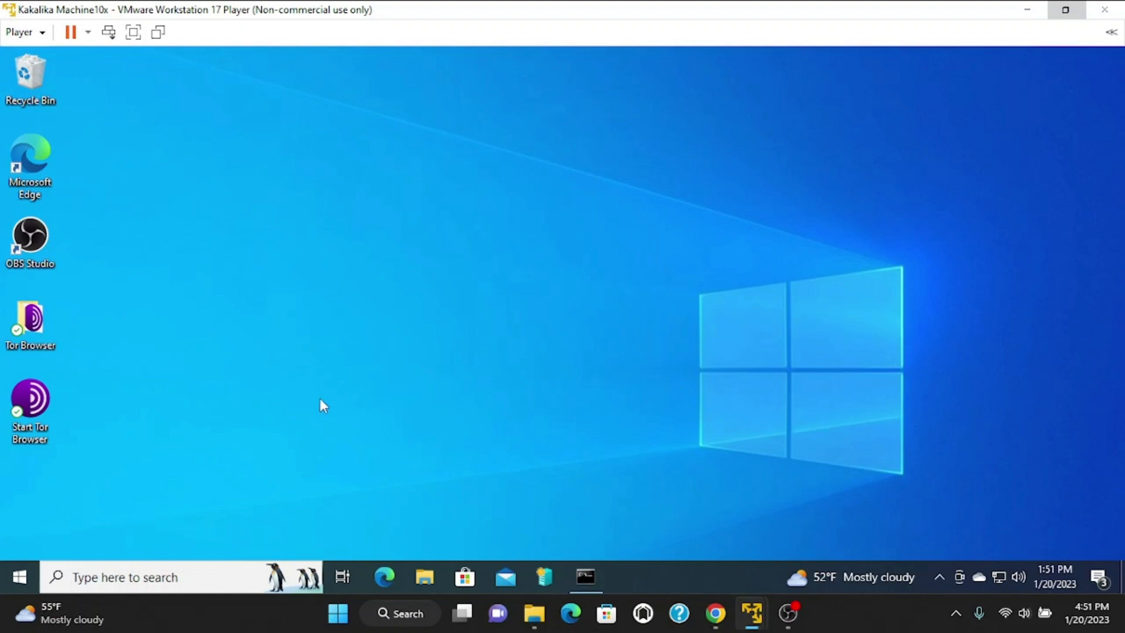
{"action": "left_click", "coordinate": [153, 577]}
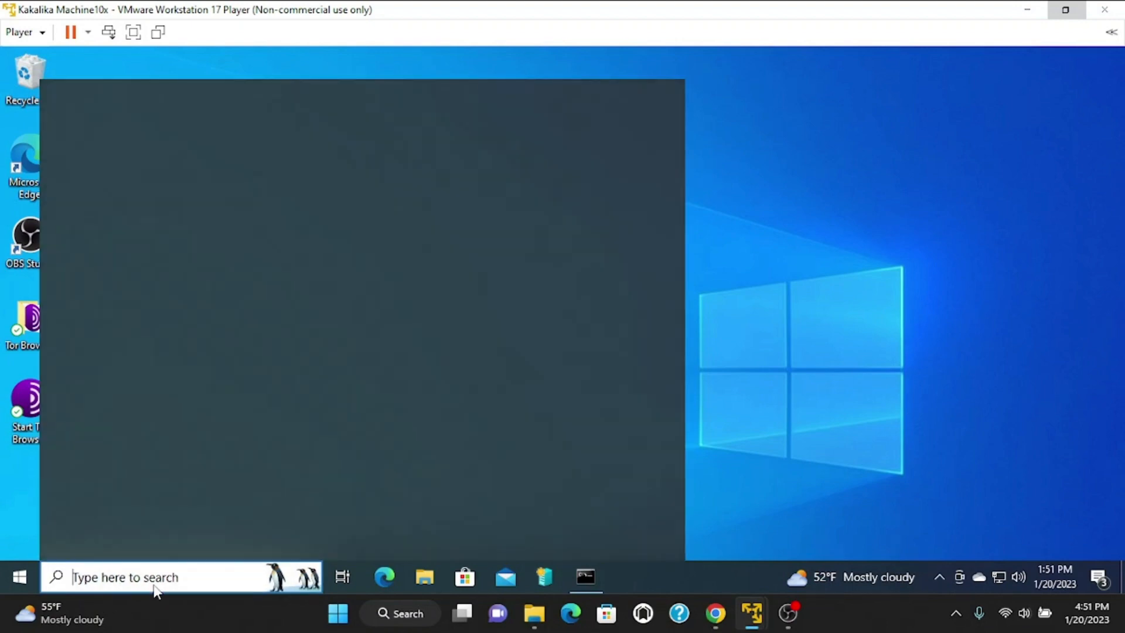
{"action": "left_click", "coordinate": [233, 193]}
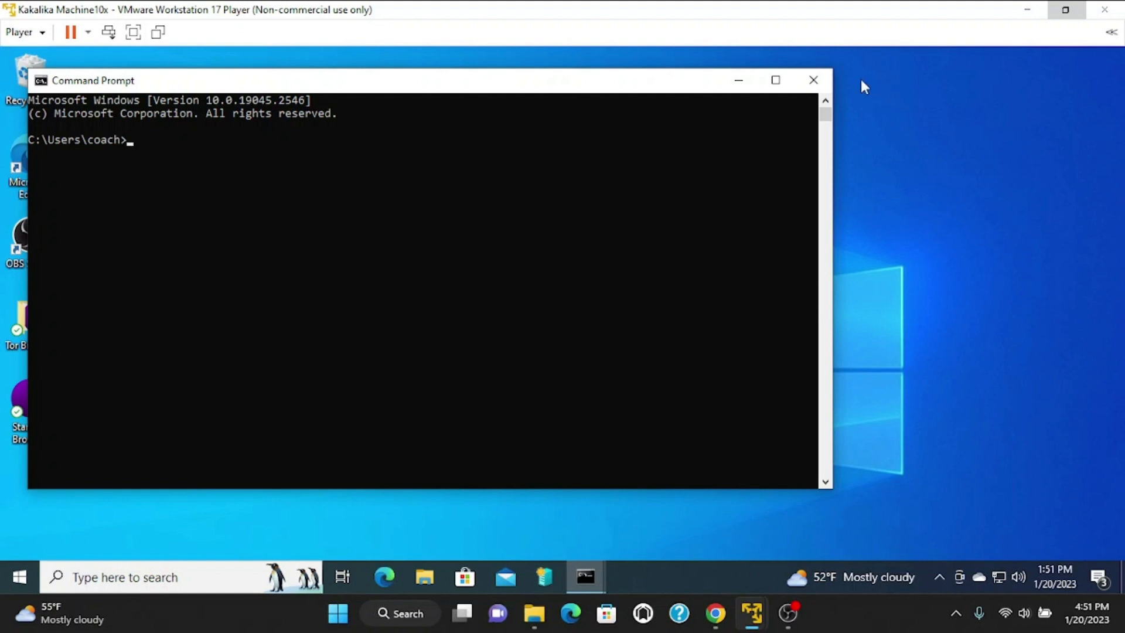
{"action": "left_click", "coordinate": [814, 79]}
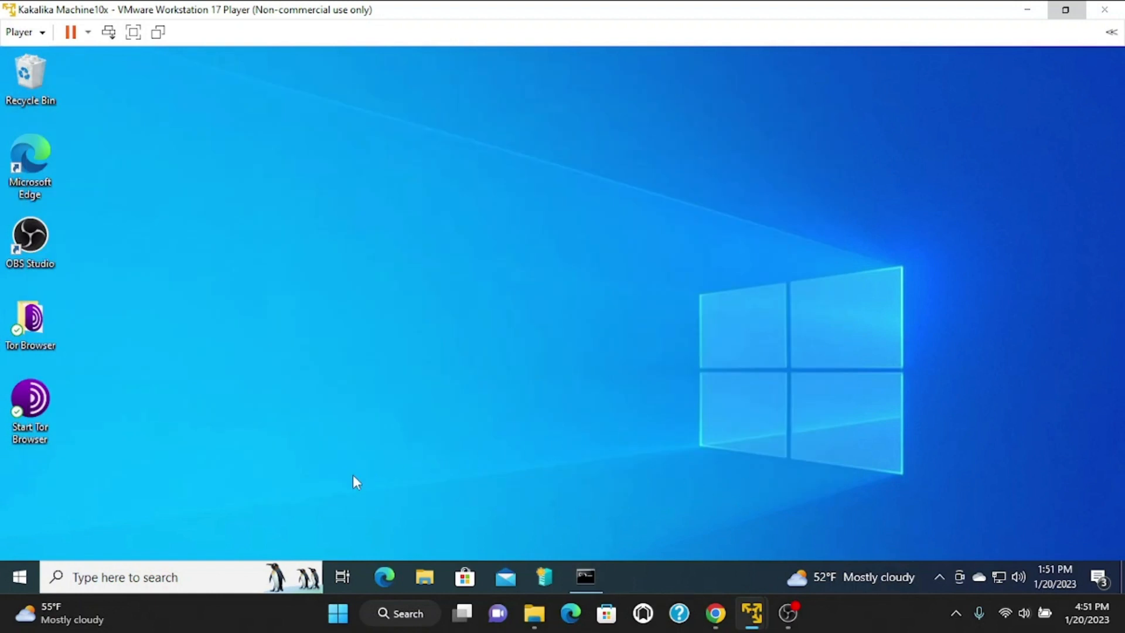
Open System Properties for This PC from File Explorer's Properties page.
{"action": "left_click", "coordinate": [426, 571]}
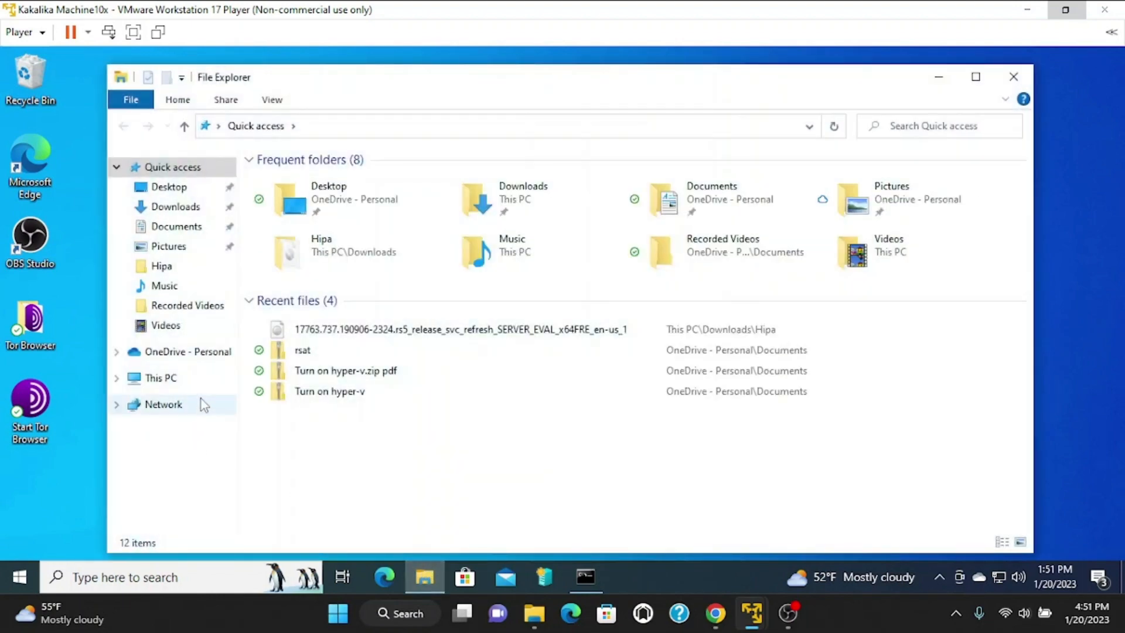
{"action": "left_click", "coordinate": [216, 379]}
{"action": "right_click", "coordinate": [538, 437]}
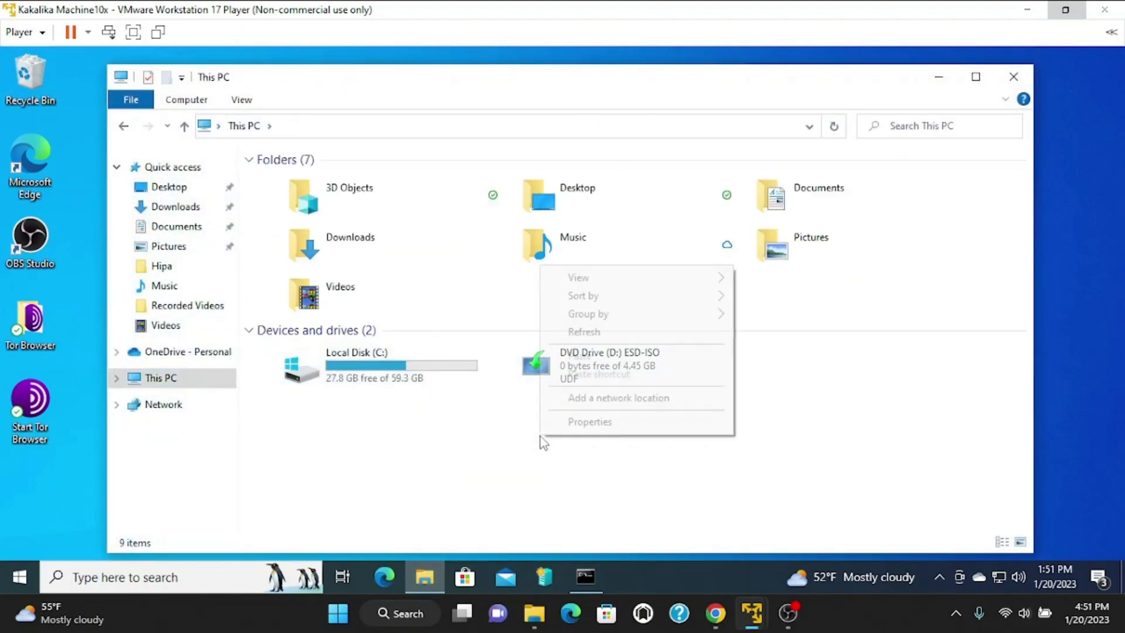
{"action": "left_click", "coordinate": [606, 422]}
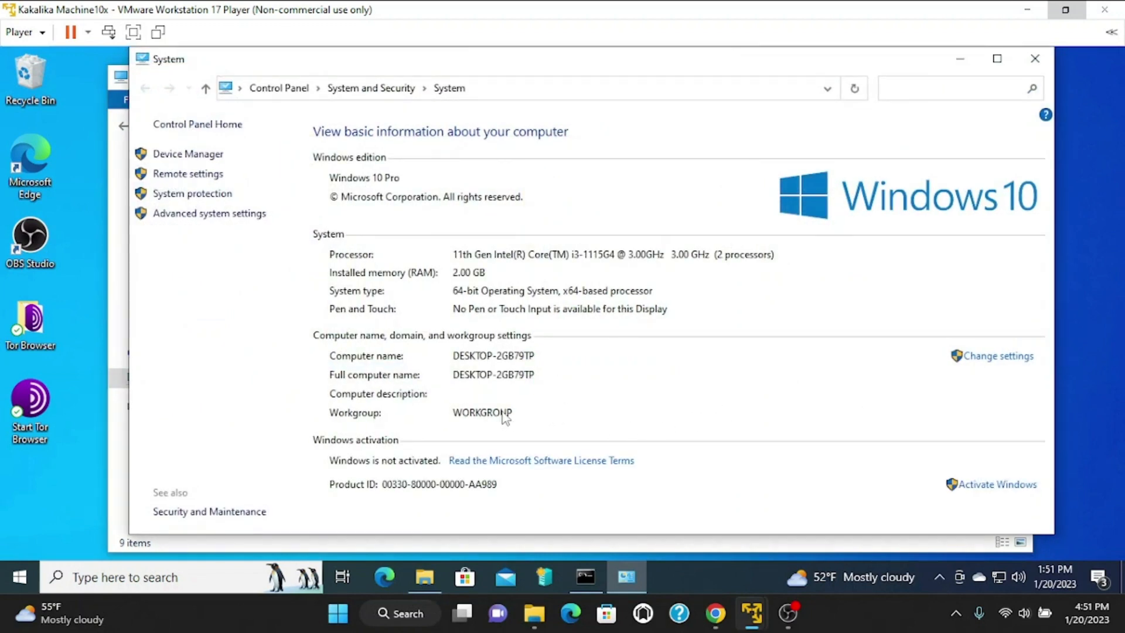
{"action": "left_click", "coordinate": [996, 358]}
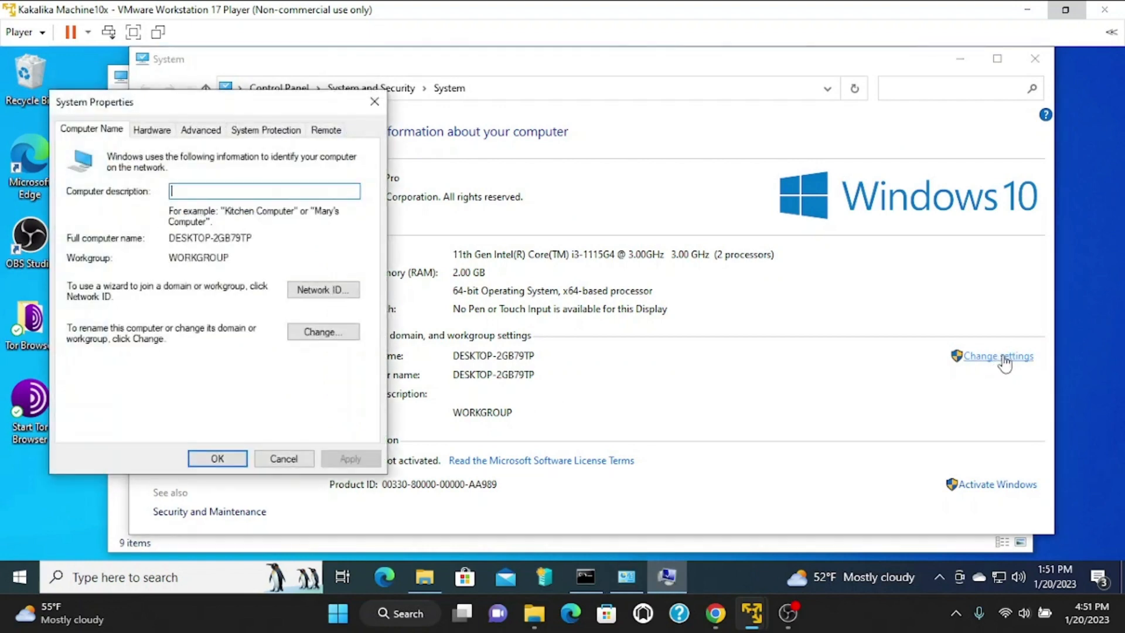
Switch membership from Workgroup to Domain and paste sarptek.local as the domain name.
{"action": "left_click", "coordinate": [324, 334]}
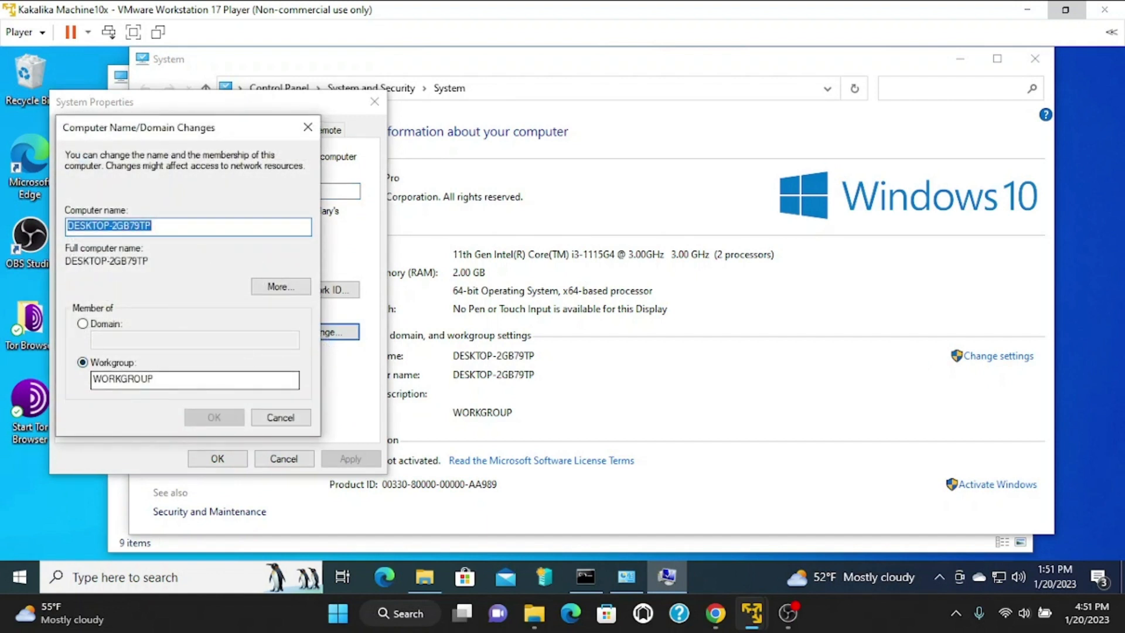
{"action": "left_click", "coordinate": [83, 324]}
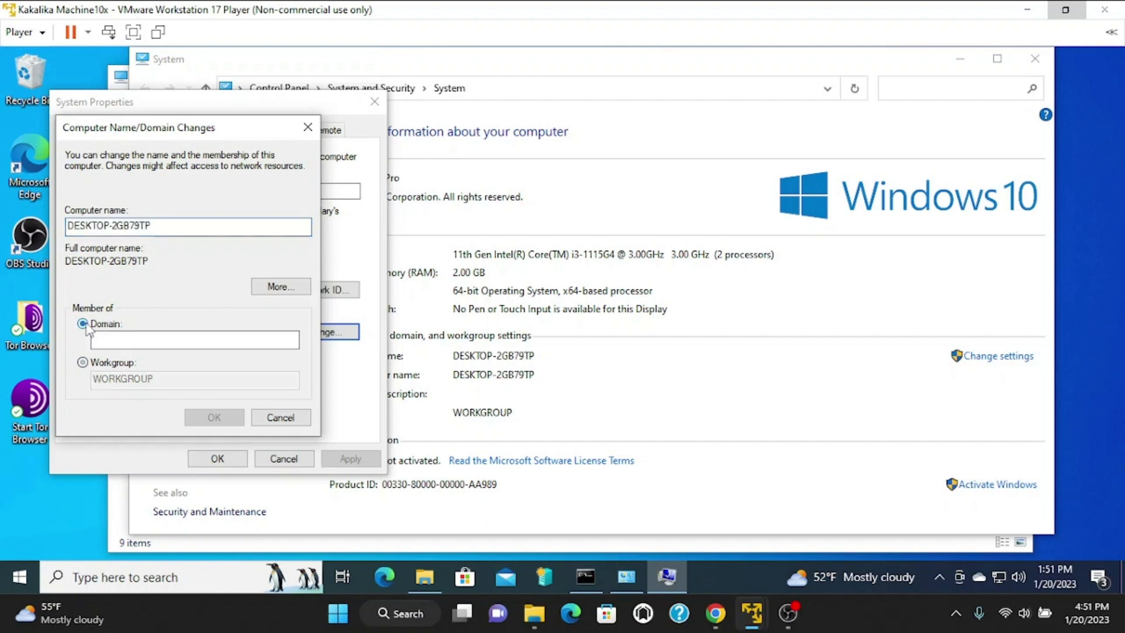
{"action": "left_click", "coordinate": [115, 339]}
{"action": "right_click", "coordinate": [118, 339]}
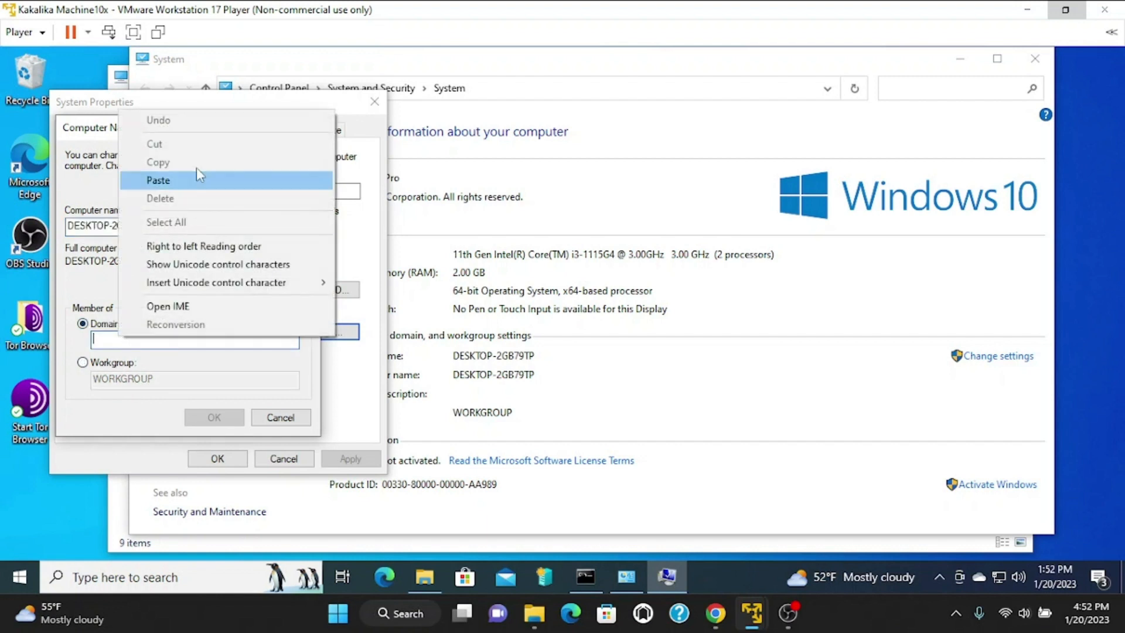
{"action": "left_click", "coordinate": [174, 181]}
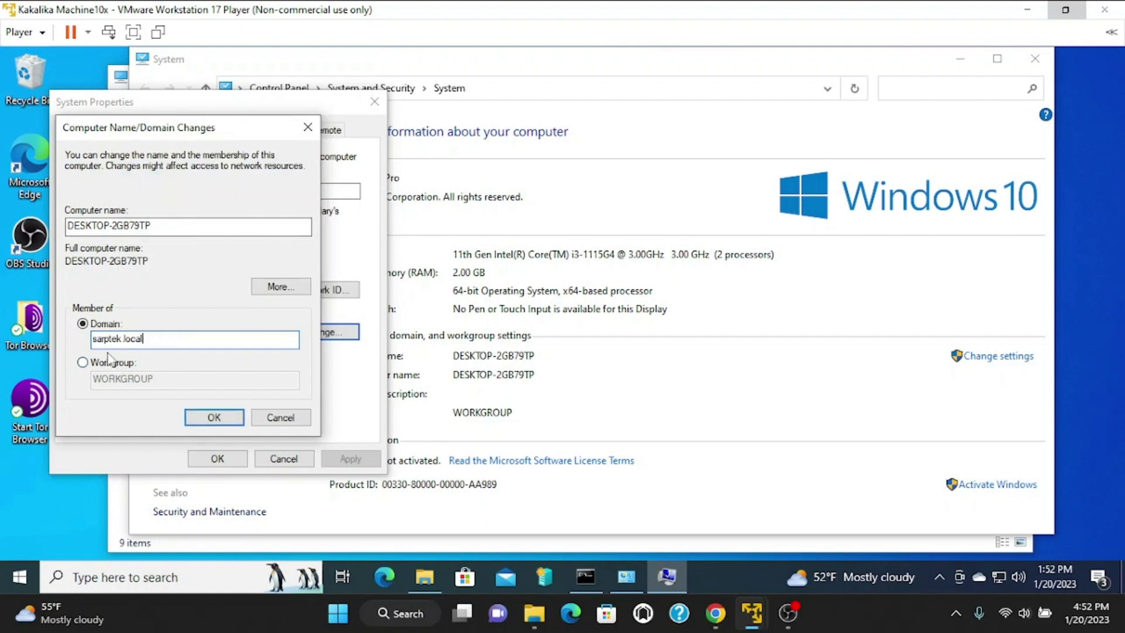
Attempt the sarptek.local join, dismiss the domain controller error, and cancel out of System Properties.
{"action": "left_click", "coordinate": [227, 417]}
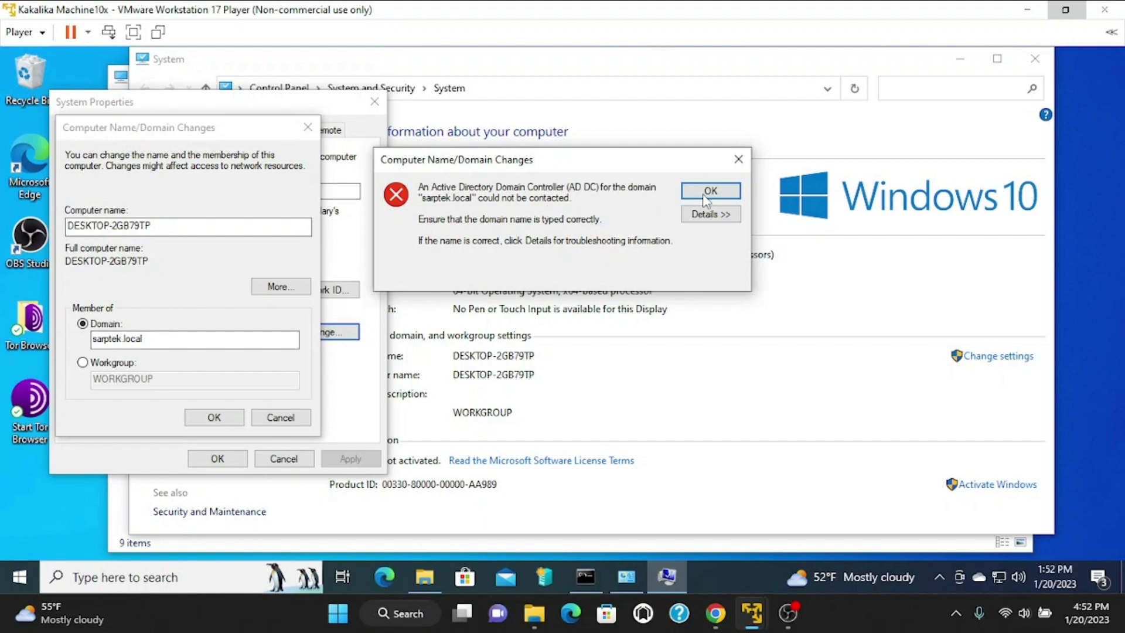
{"action": "left_click", "coordinate": [722, 194]}
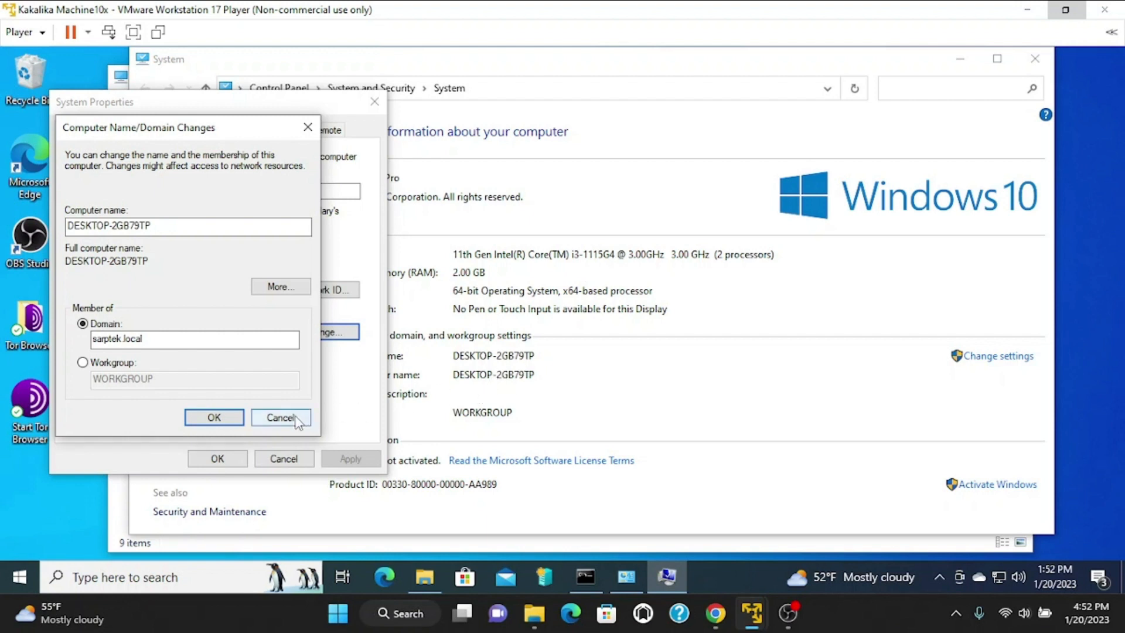
{"action": "left_click", "coordinate": [280, 417]}
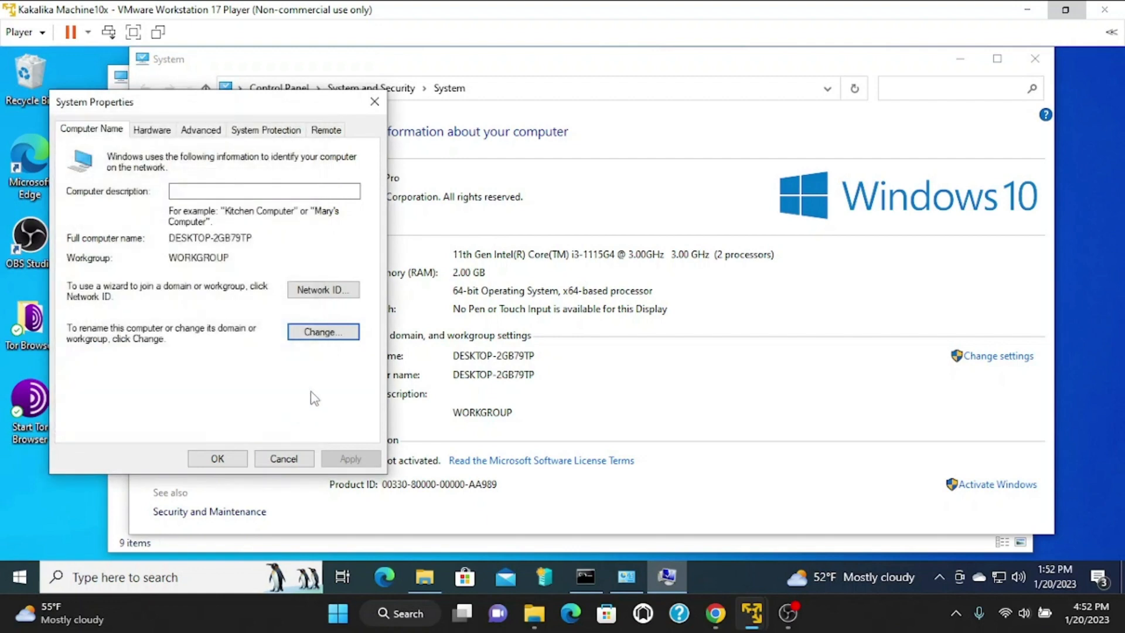
{"action": "left_click", "coordinate": [375, 102]}
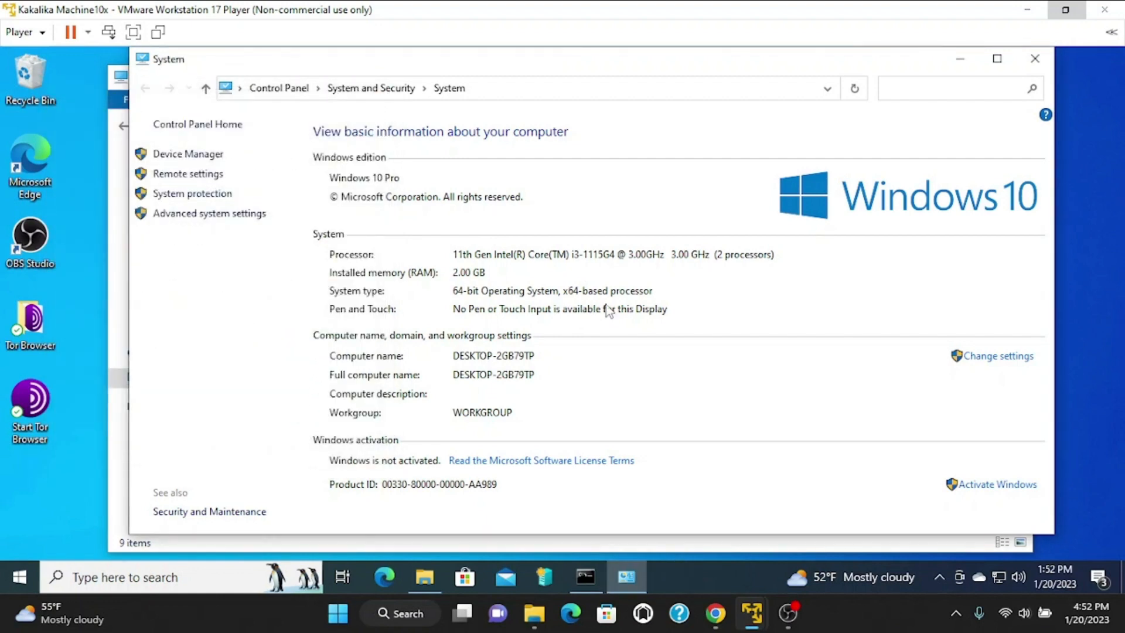
Open the Ethernet0 adapter's properties through Network Connections' adapter options.
{"action": "left_click", "coordinate": [1034, 59]}
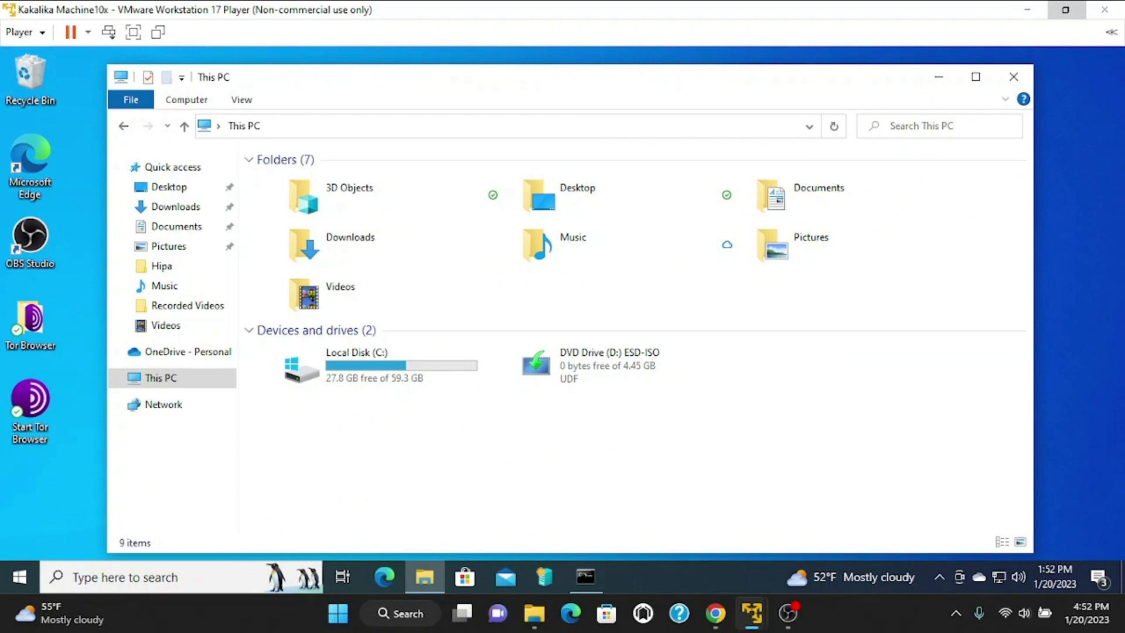
{"action": "right_click", "coordinate": [18, 574]}
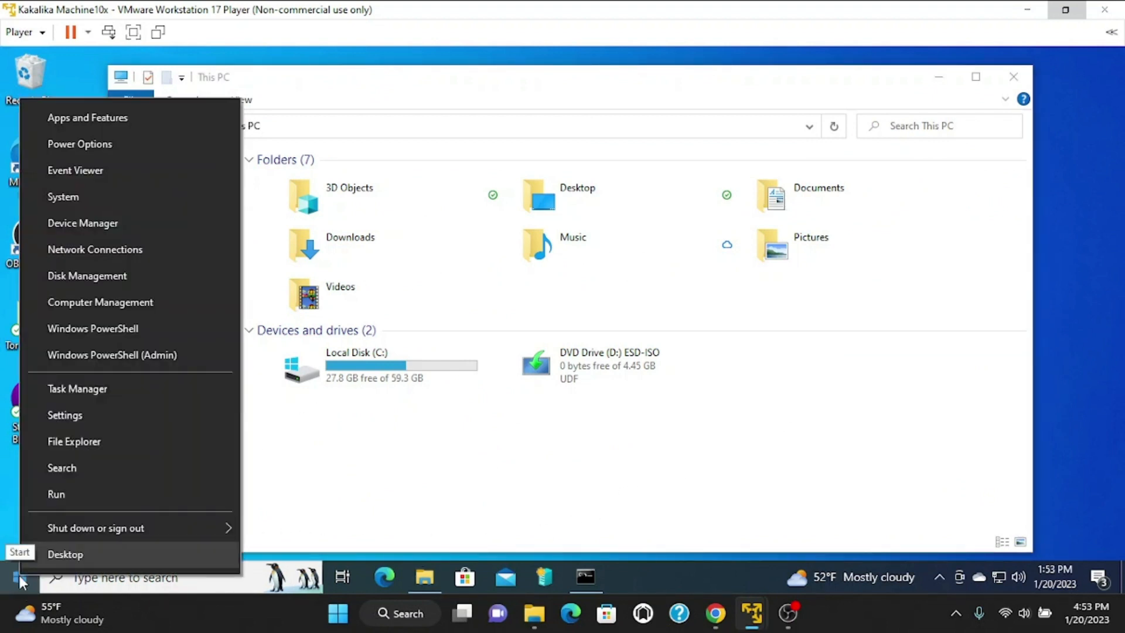
{"action": "left_click", "coordinate": [114, 252]}
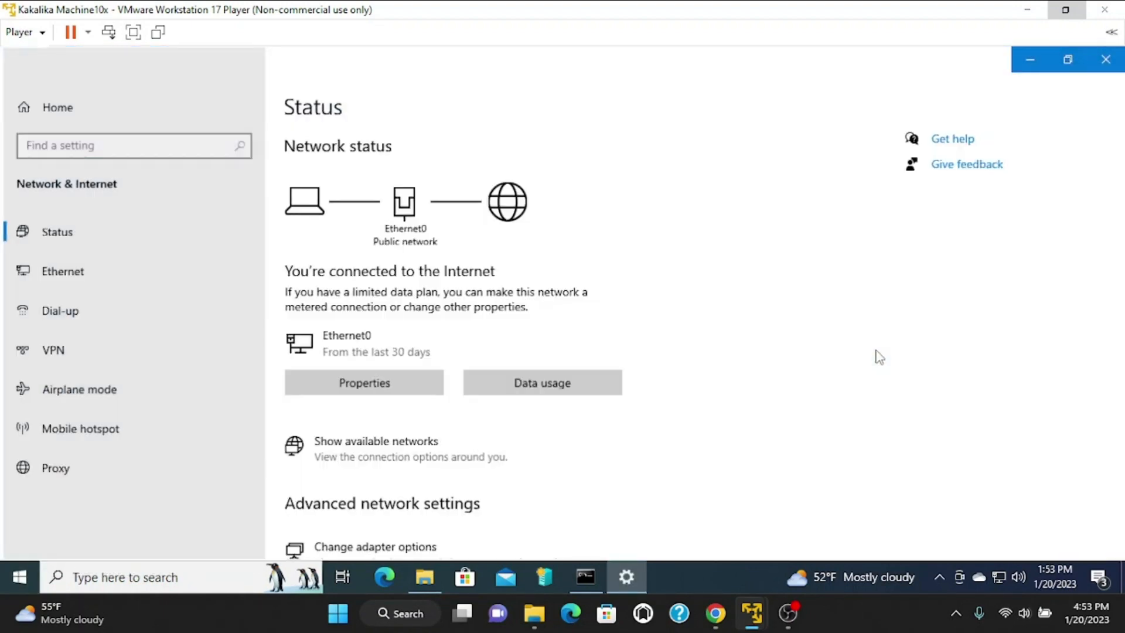
{"action": "scroll", "coordinate": [492, 454], "scroll_direction": "down", "scroll_amount": 2}
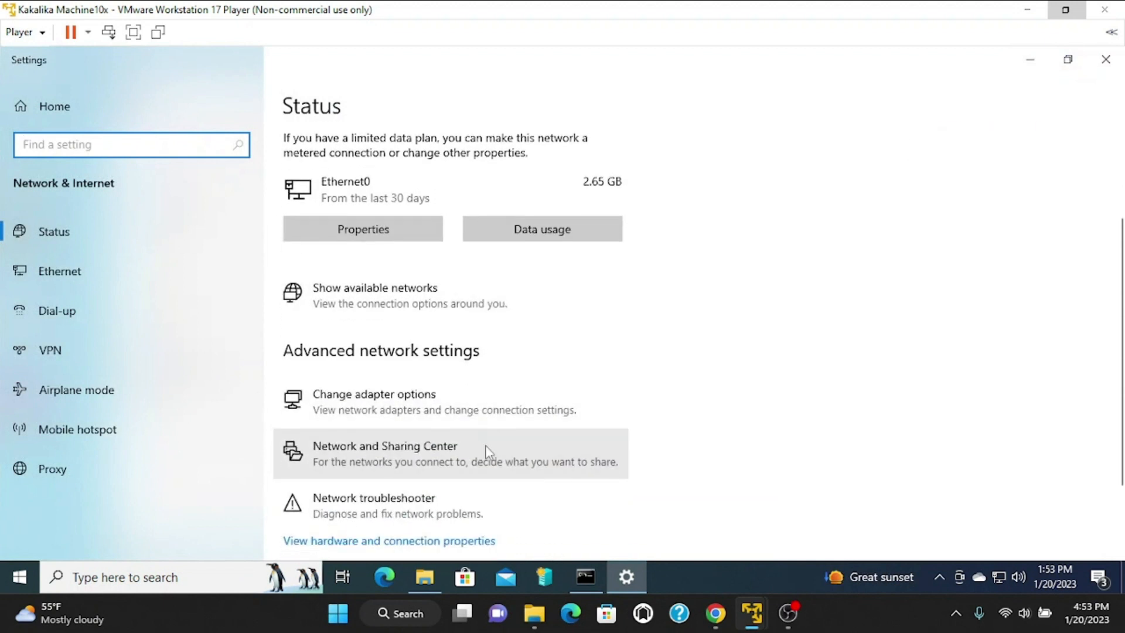
{"action": "left_click", "coordinate": [420, 405]}
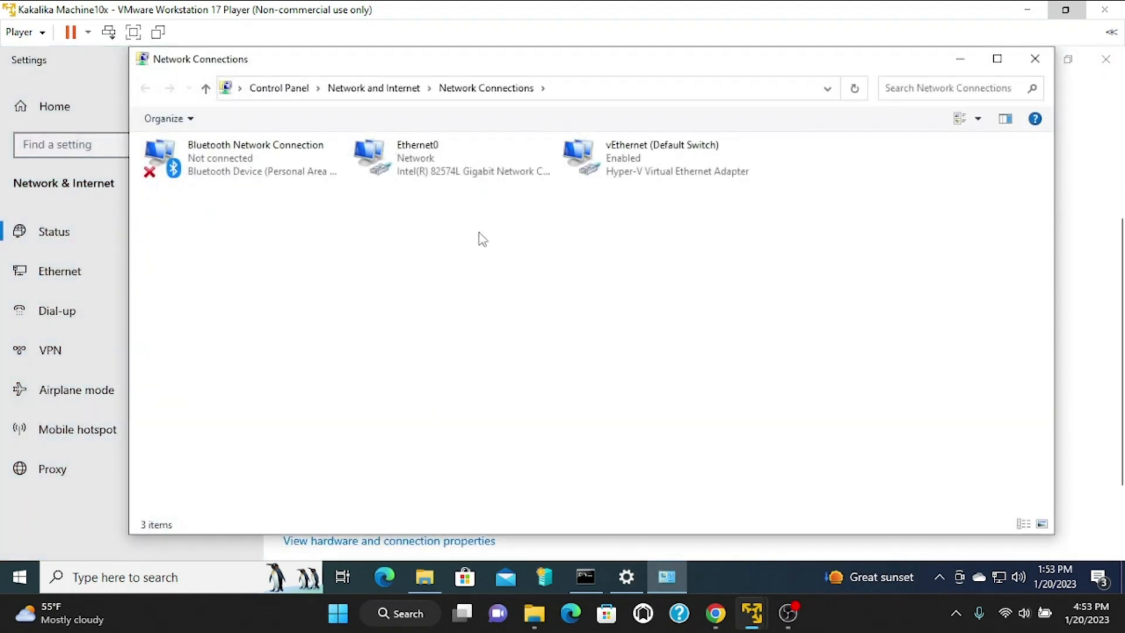
{"action": "right_click", "coordinate": [440, 170]}
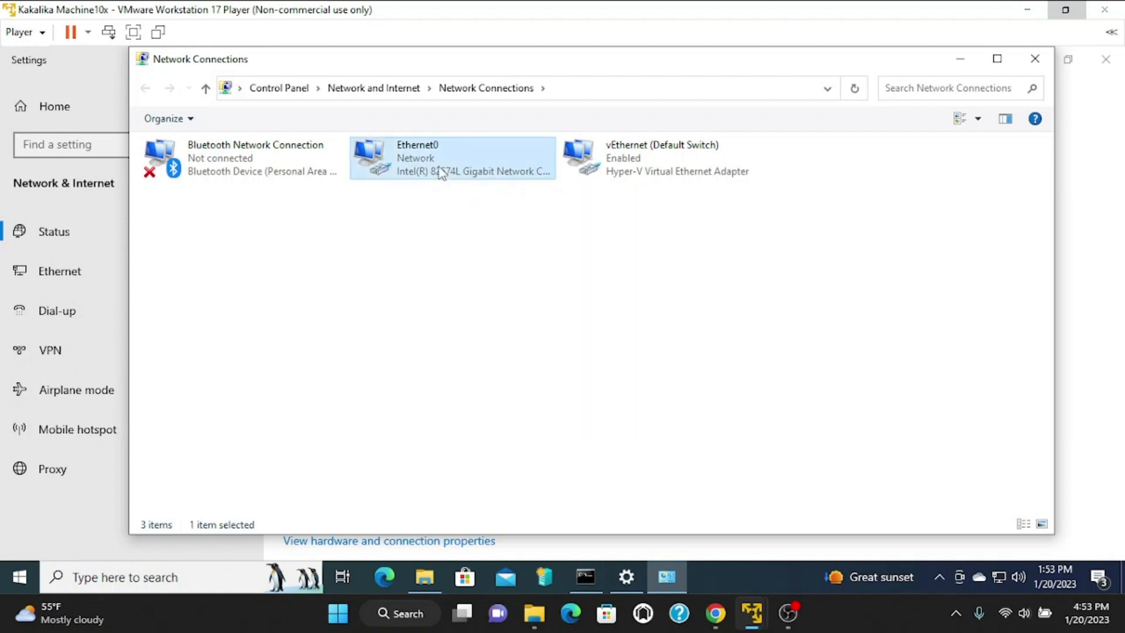
{"action": "left_click", "coordinate": [489, 323]}
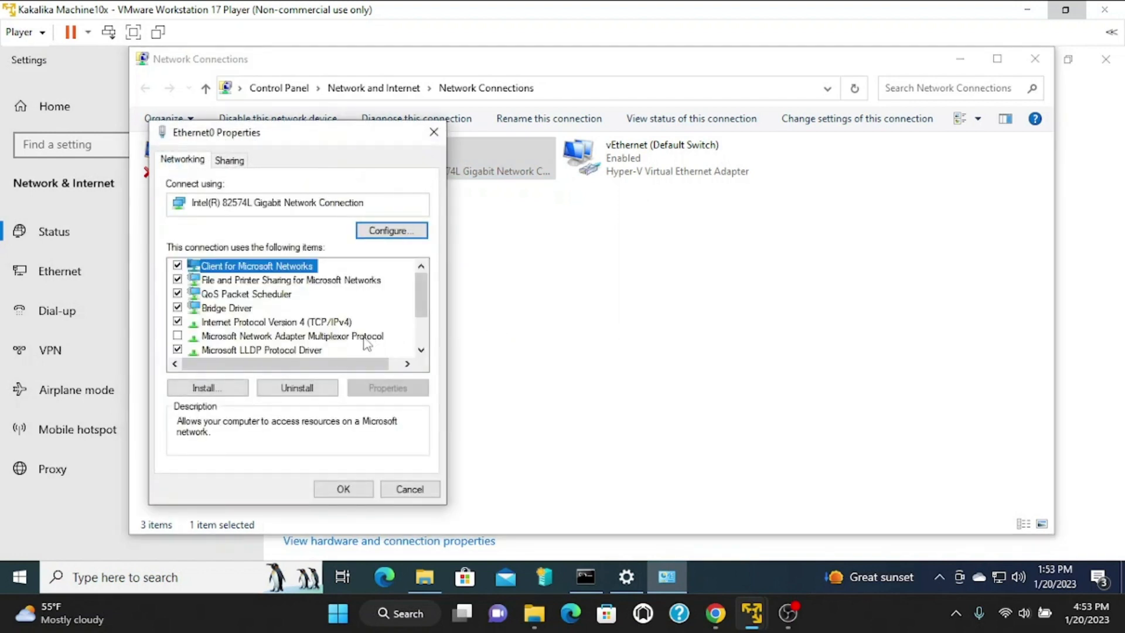
Change Ethernet0's IPv4 preferred DNS server to 192.168.56.130 with validate-on-exit enabled.
{"action": "left_click", "coordinate": [303, 324]}
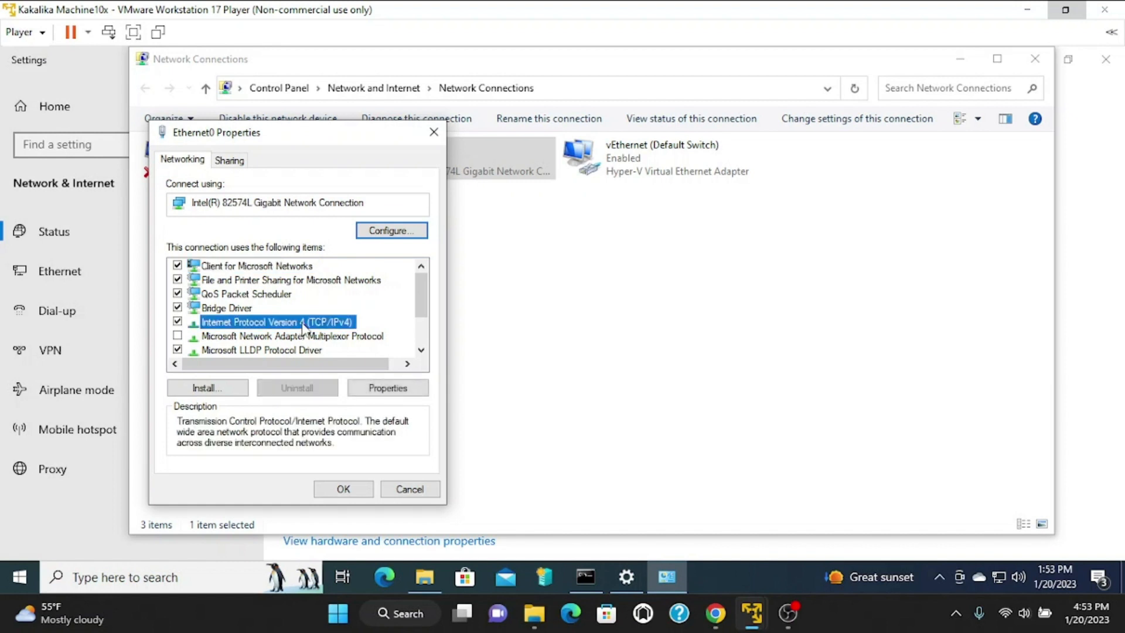
{"action": "left_click", "coordinate": [395, 391]}
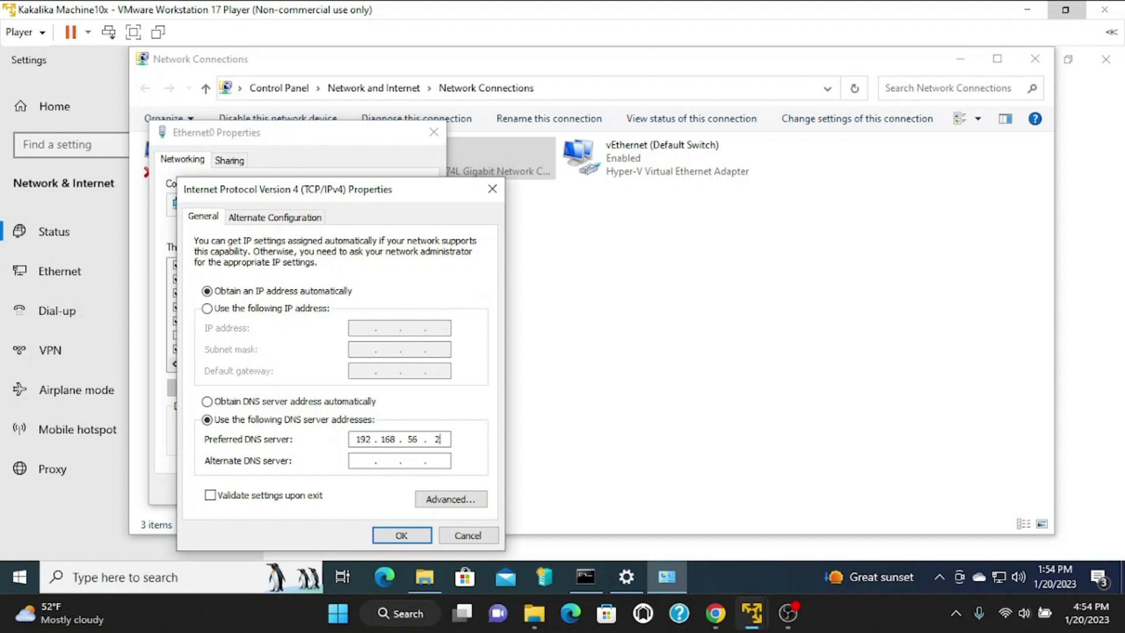
{"action": "key", "text": "BackSpace"}
{"action": "type", "text": "130"}
{"action": "left_click", "coordinate": [211, 496]}
{"action": "left_click", "coordinate": [413, 540]}
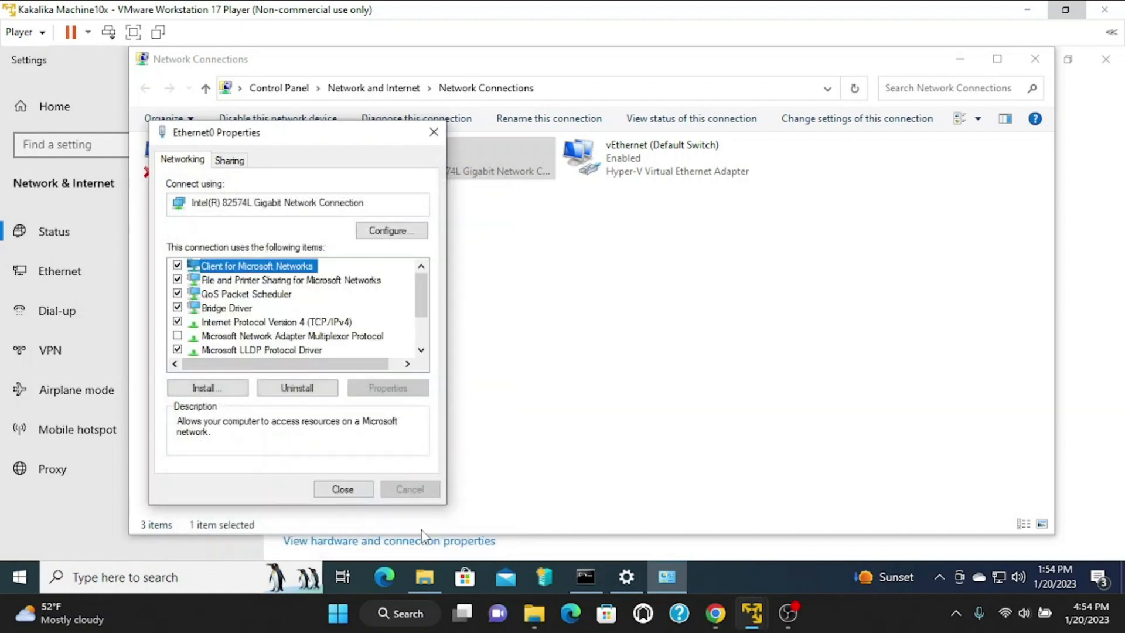
Close Ethernet0 Properties, cancel the network diagnostics, and return to the Network & Internet status page.
{"action": "left_click", "coordinate": [344, 489]}
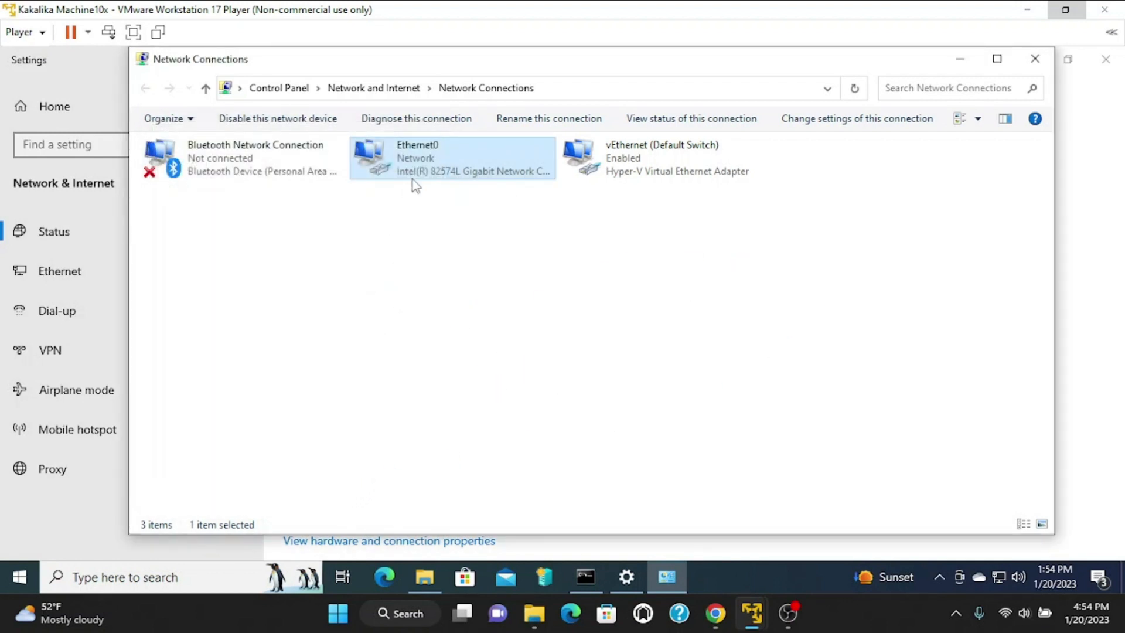
{"action": "left_click", "coordinate": [417, 118]}
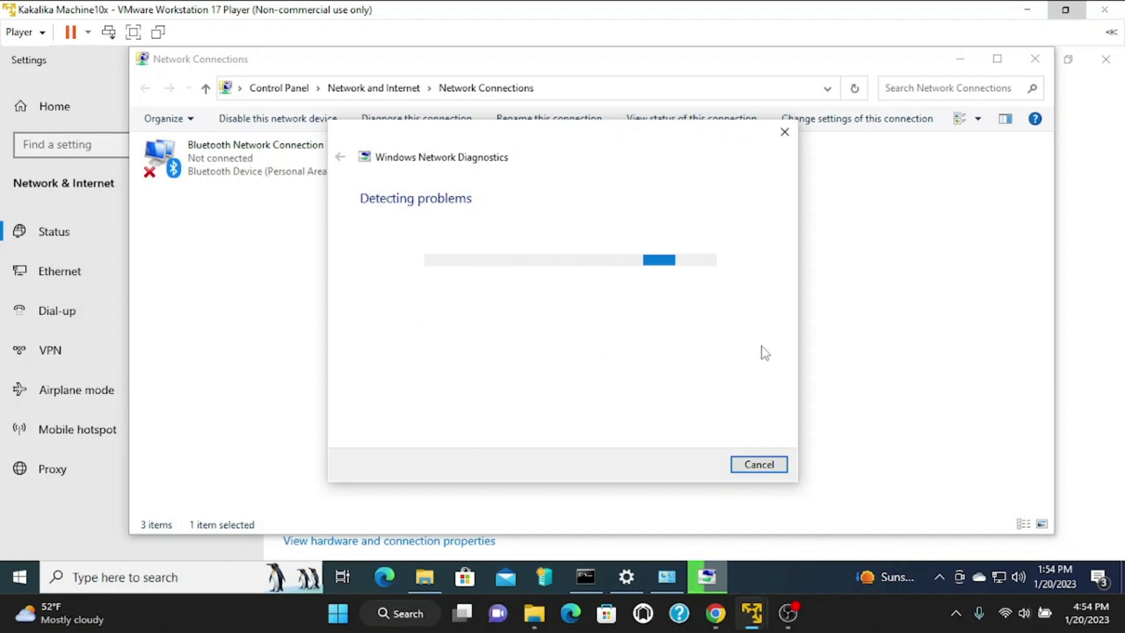
{"action": "left_click", "coordinate": [767, 467]}
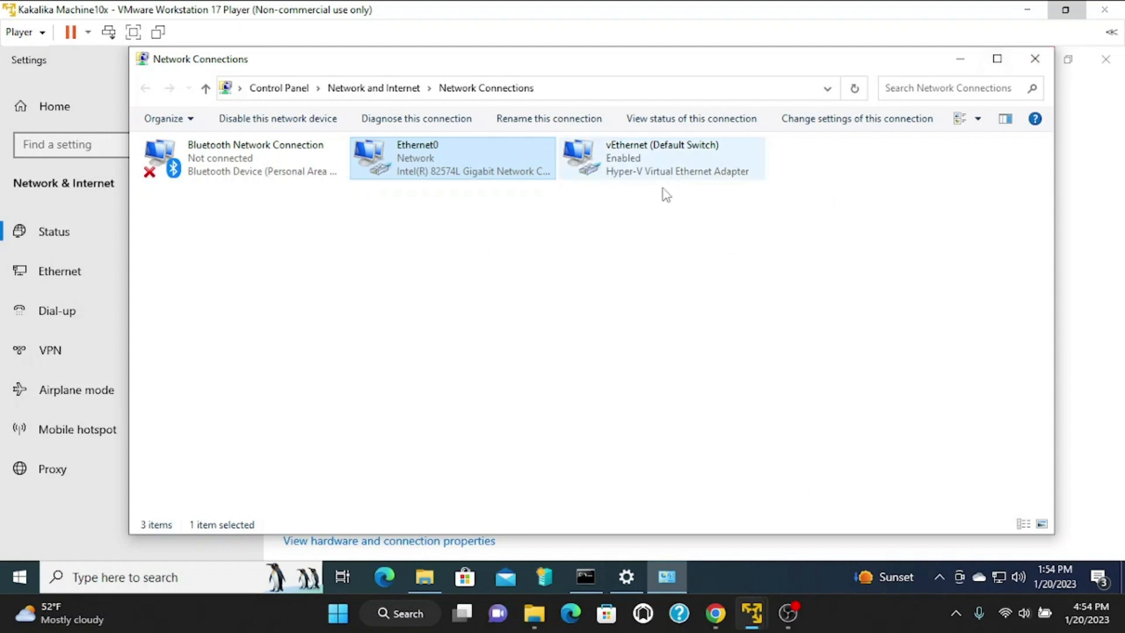
{"action": "left_click", "coordinate": [1091, 263]}
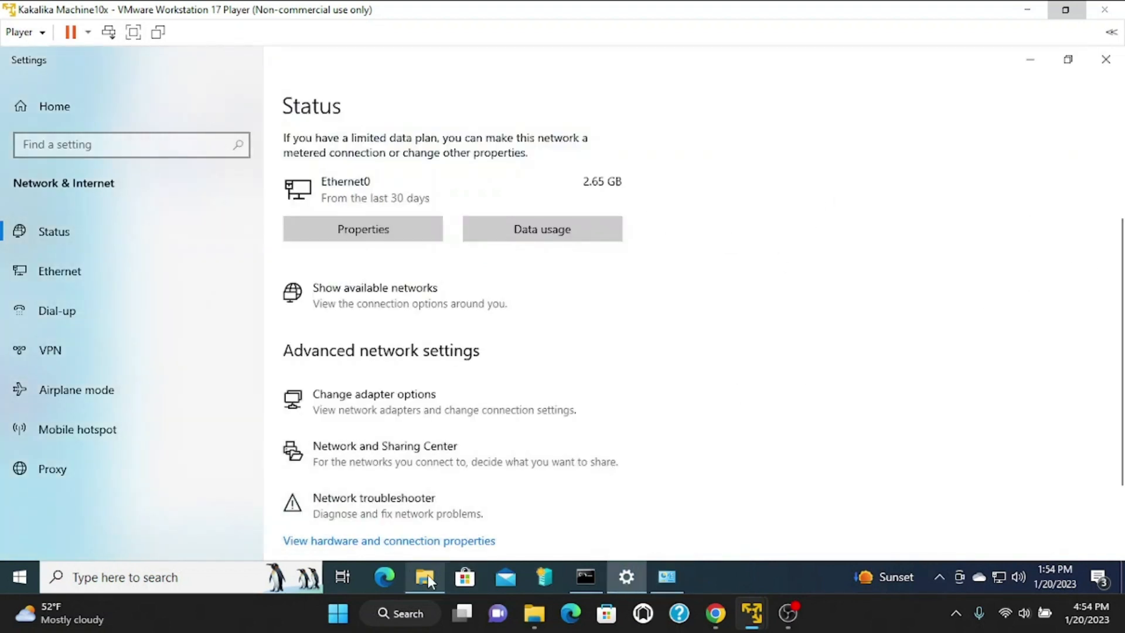
Open System Properties for This PC from its Properties page.
{"action": "mouse_move", "coordinate": [428, 574]}
{"action": "left_click", "coordinate": [437, 525]}
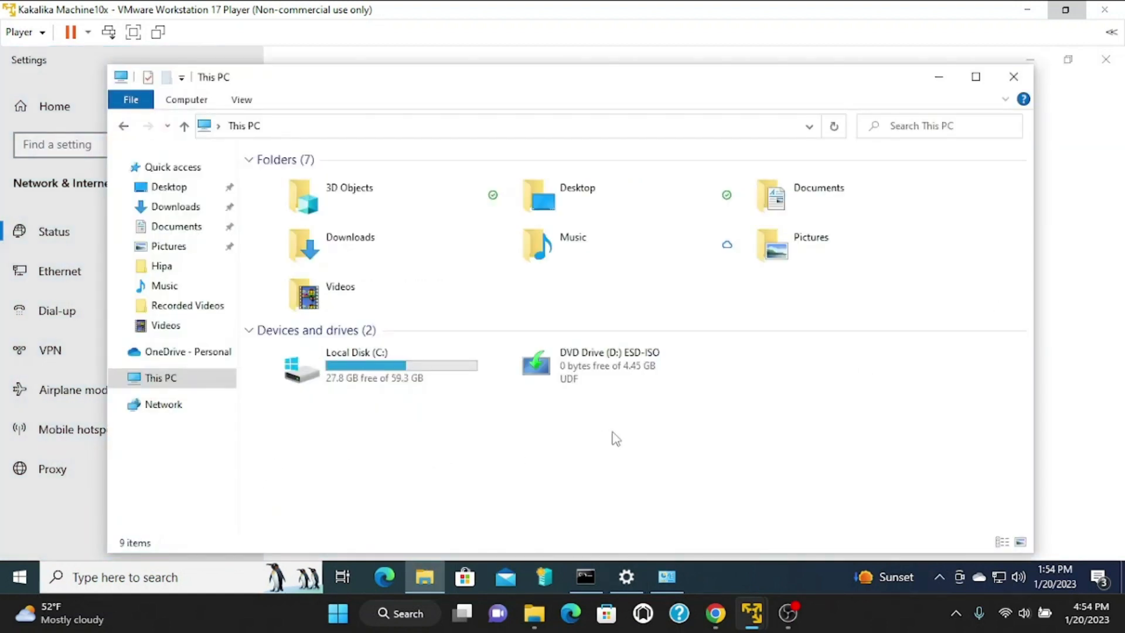
{"action": "right_click", "coordinate": [547, 456]}
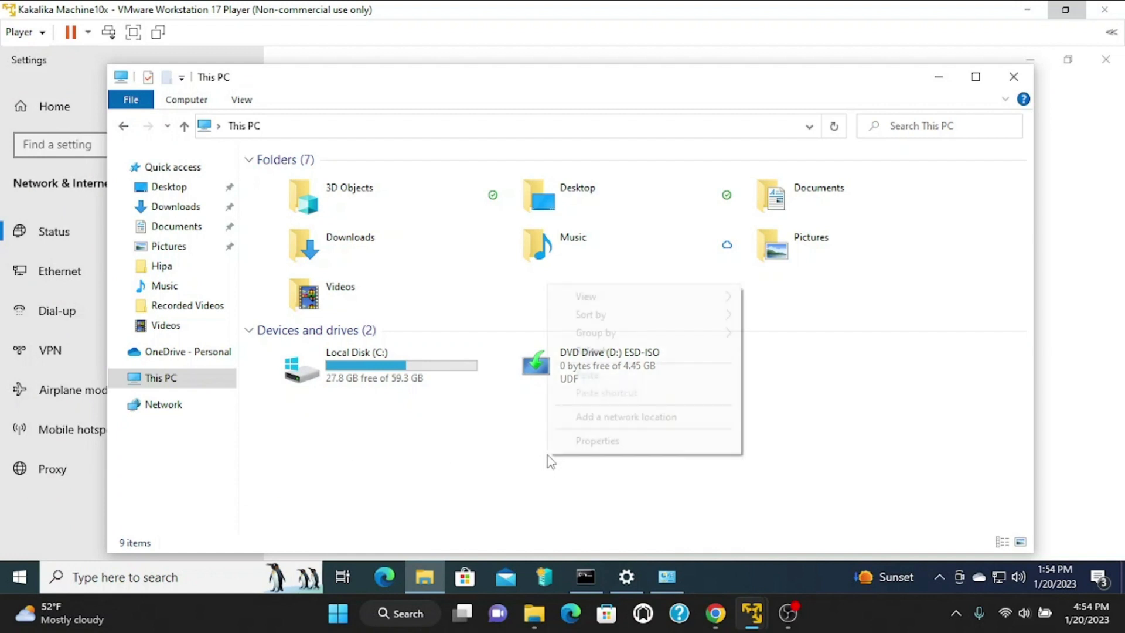
{"action": "left_click", "coordinate": [616, 445]}
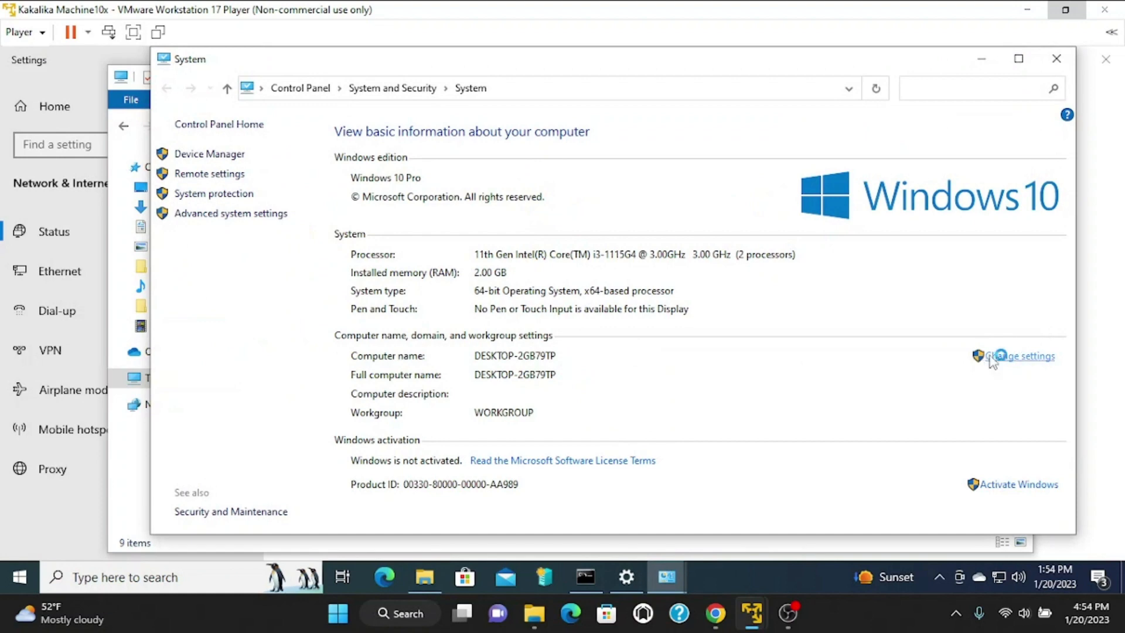
{"action": "left_click", "coordinate": [980, 366]}
Set membership to Domain, paste sarptek.local, and submit the join request.
{"action": "left_click", "coordinate": [354, 375]}
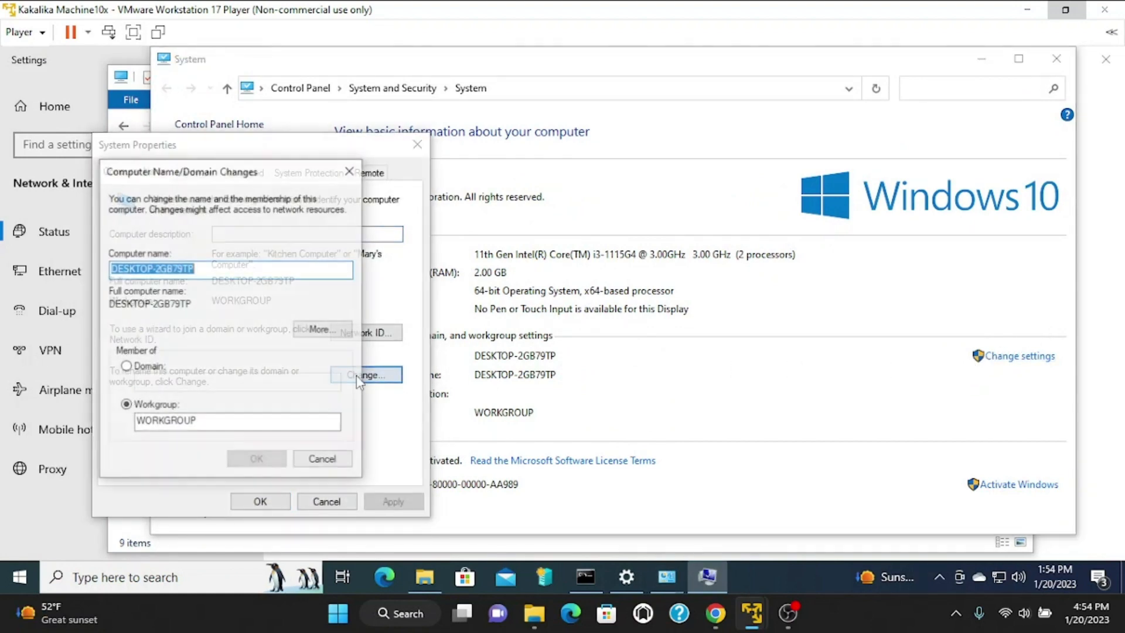
{"action": "left_click", "coordinate": [126, 367]}
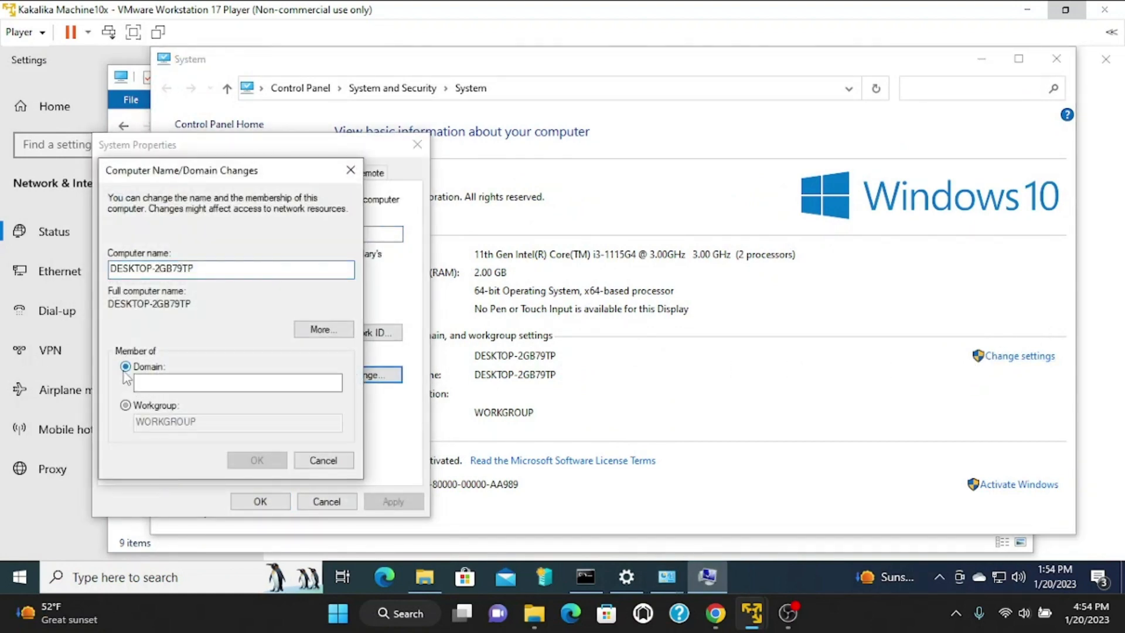
{"action": "right_click", "coordinate": [161, 383]}
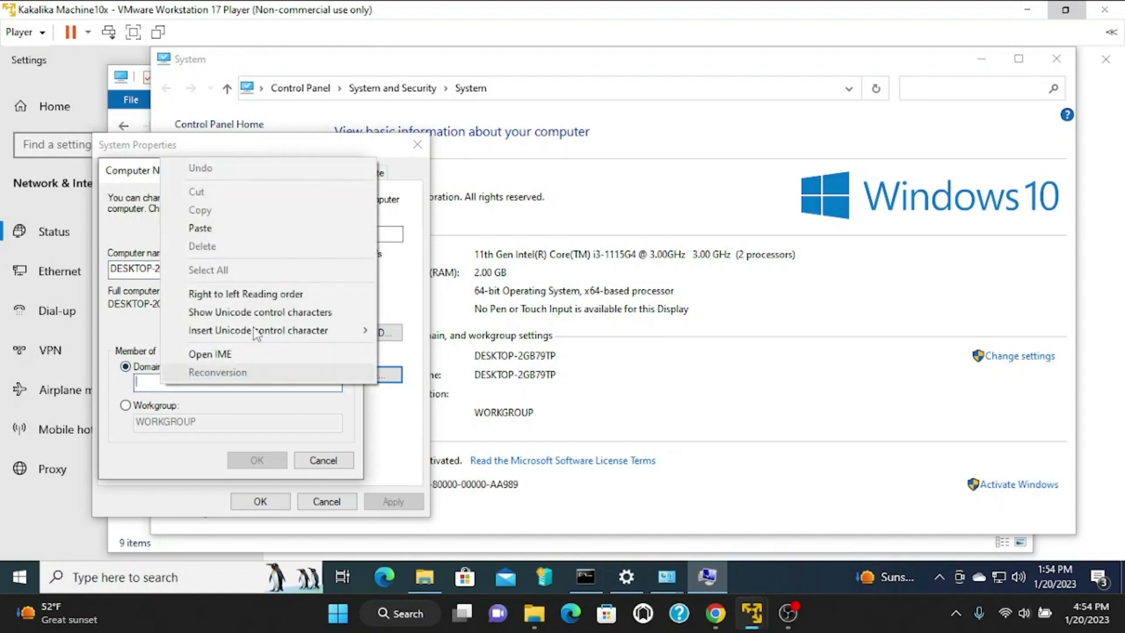
{"action": "left_click", "coordinate": [239, 225]}
{"action": "left_click", "coordinate": [269, 461]}
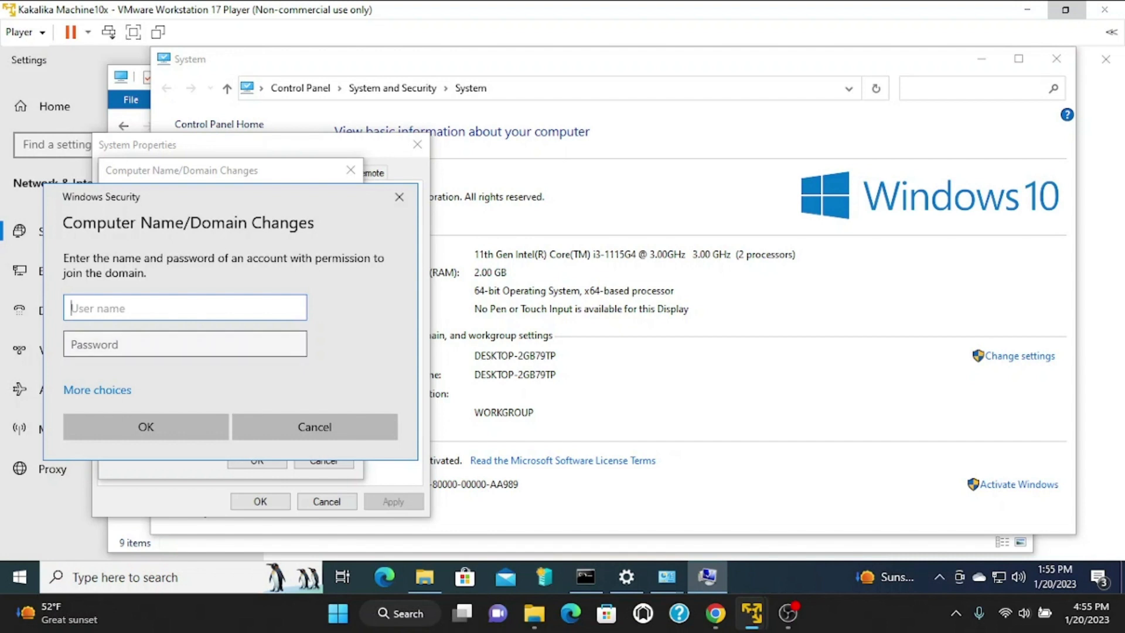
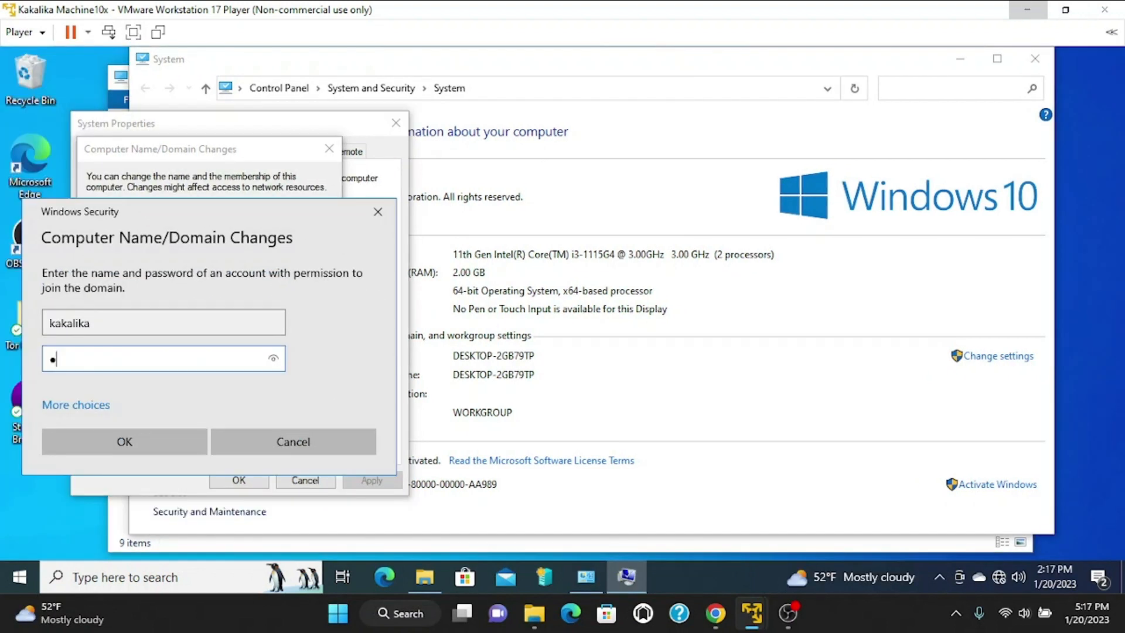
Enter the domain admin user name and password, then acknowledge the welcome to sarptek.local.
{"action": "key", "text": "BackSpace"}
{"action": "key", "text": "Caps_Lock"}
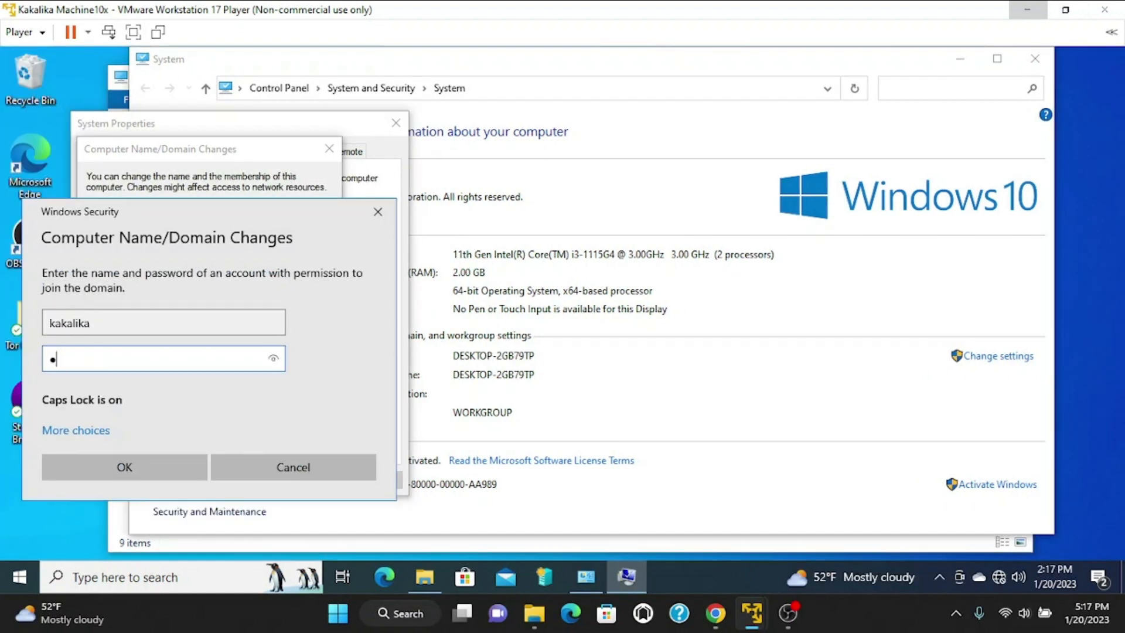
{"action": "key", "text": "Caps_Lock"}
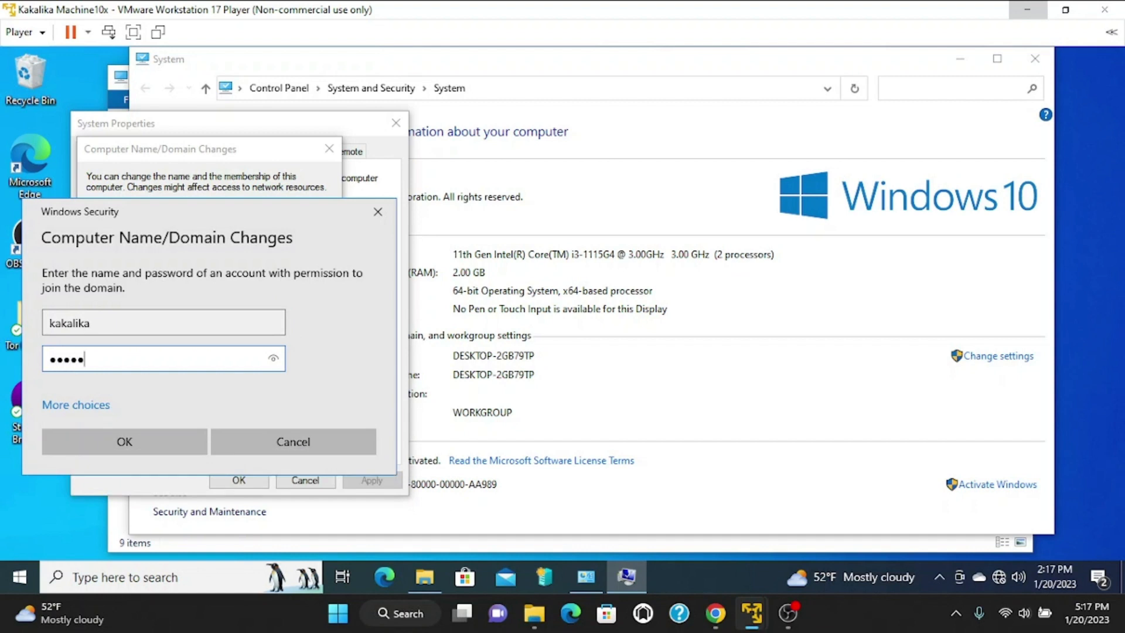
{"action": "left_click", "coordinate": [170, 446]}
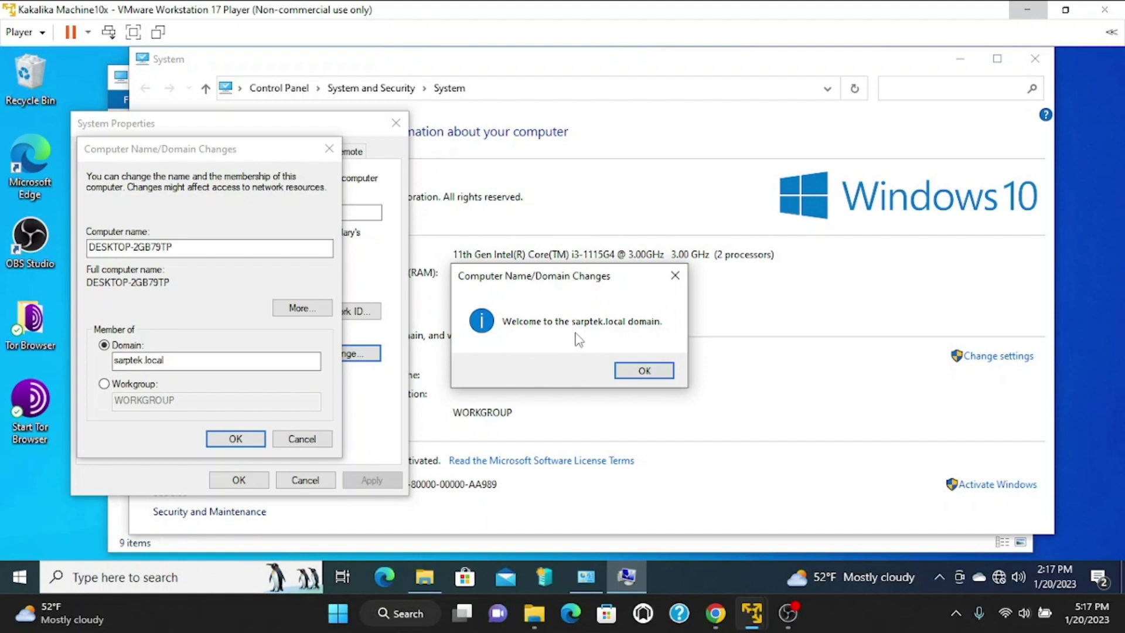
{"action": "left_click", "coordinate": [644, 371]}
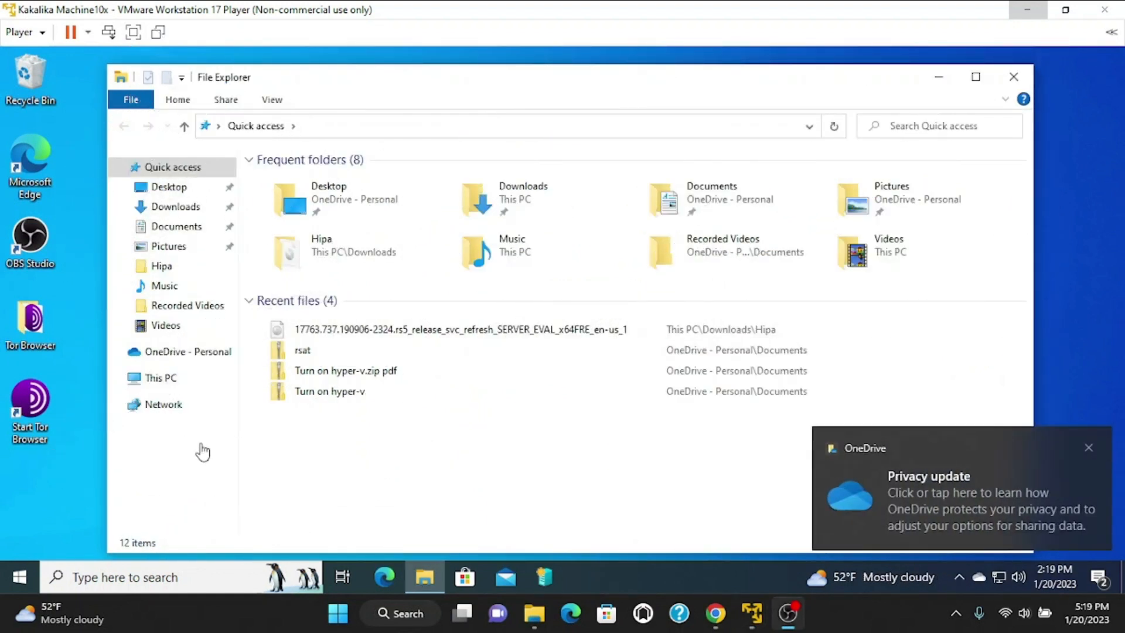
Open This PC's Properties to confirm DESKTOP-2GB79TP.sarptek.local on domain sarptek.local.
{"action": "left_click", "coordinate": [363, 454]}
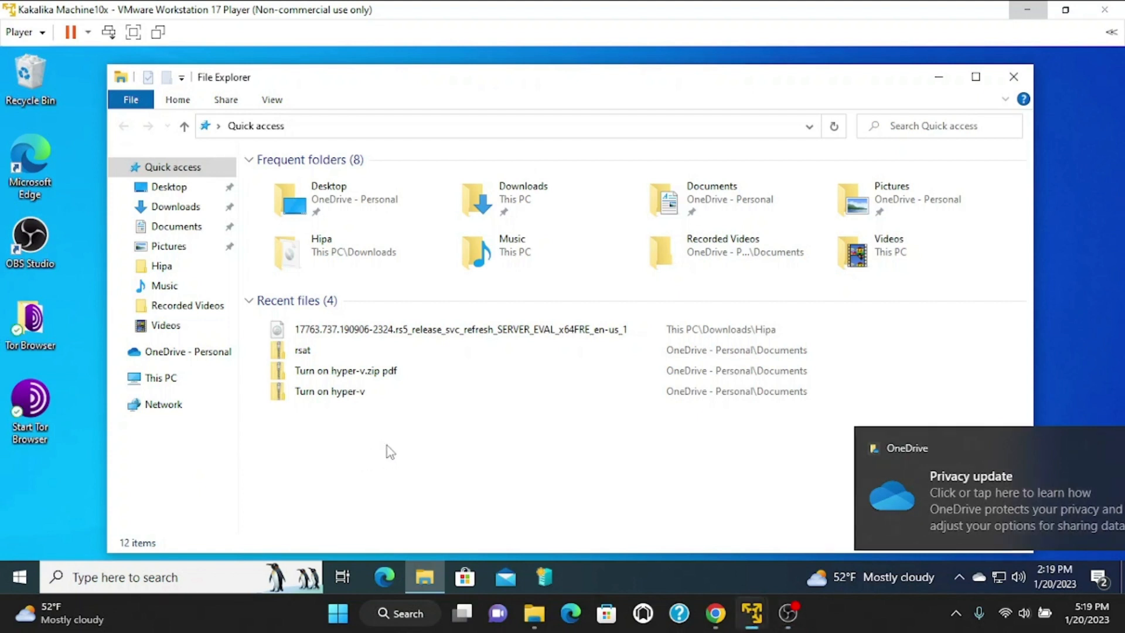
{"action": "right_click", "coordinate": [387, 447]}
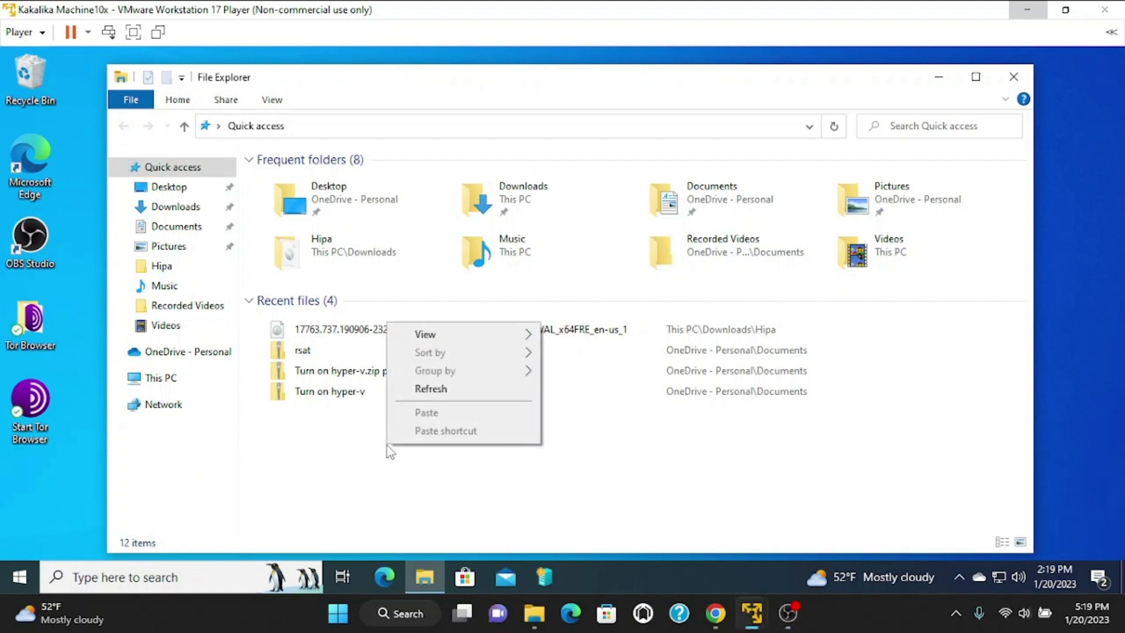
{"action": "left_click", "coordinate": [174, 378]}
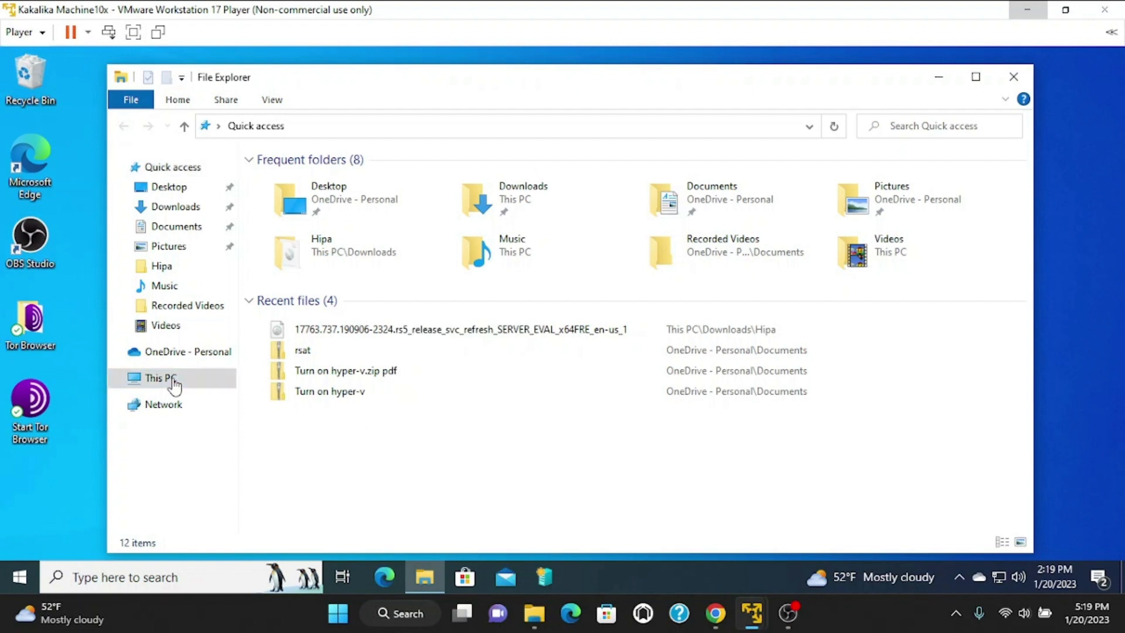
{"action": "right_click", "coordinate": [535, 478]}
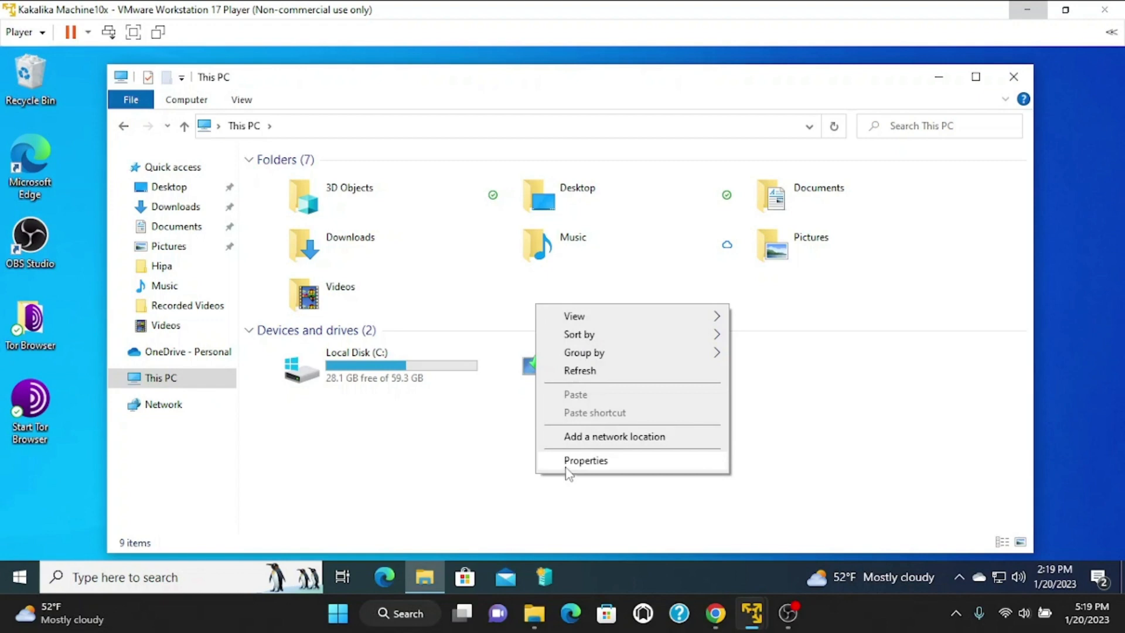
{"action": "left_click", "coordinate": [567, 468]}
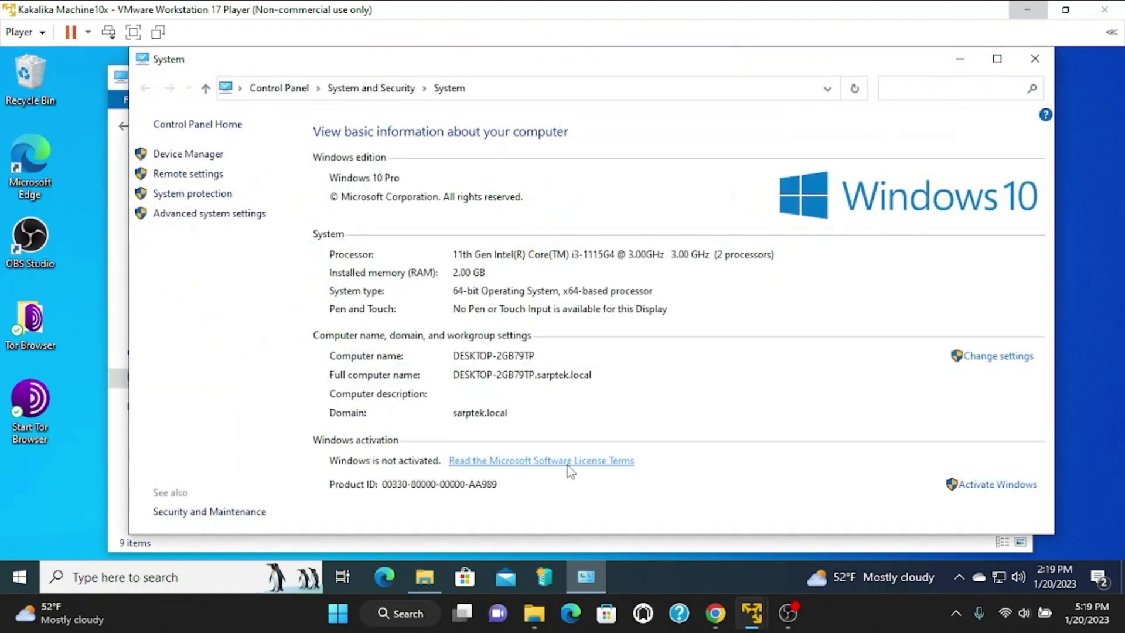